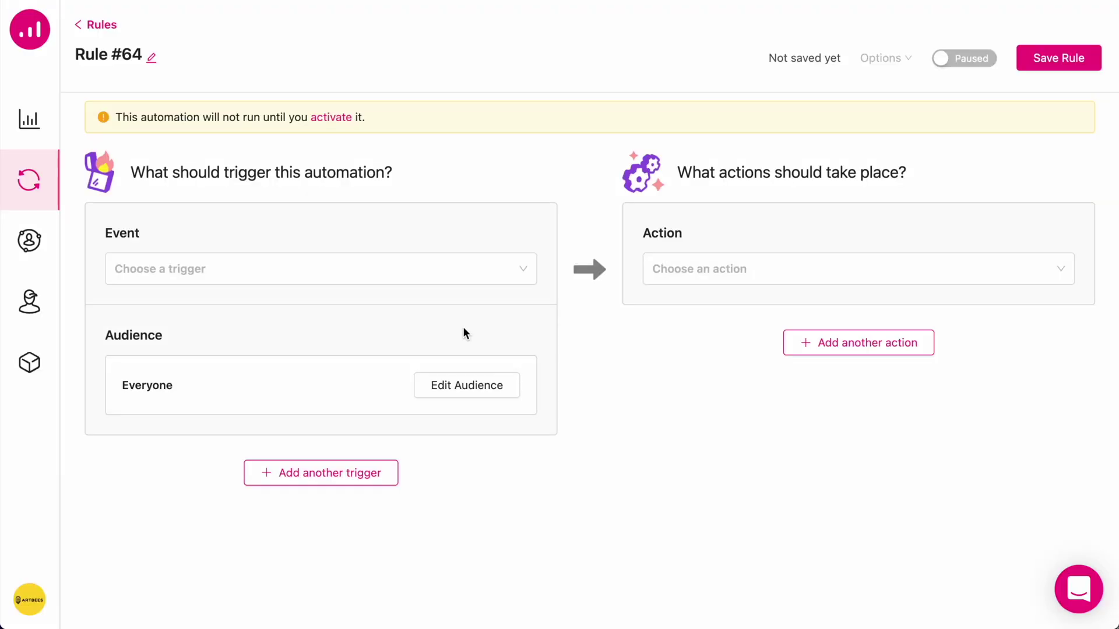
Step: In the new Rule #64, open the Event list to choose a trigger
click(355, 269)
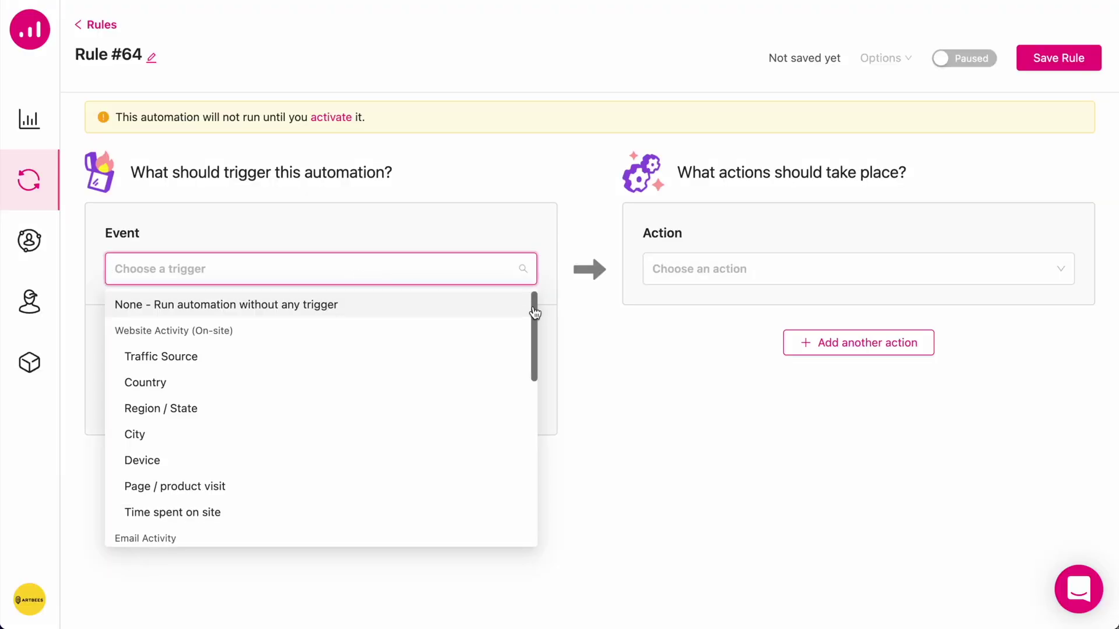
Step: Set the trigger to the WooCommerce Order Placed event and open Edit Audience
drag(537, 314, 541, 450)
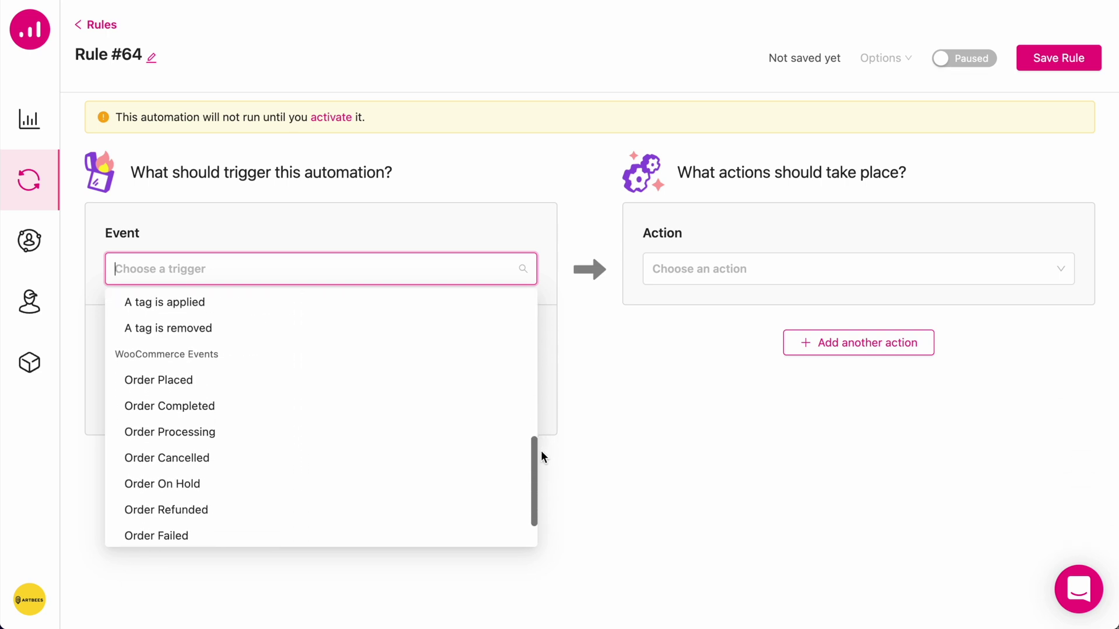
click(173, 380)
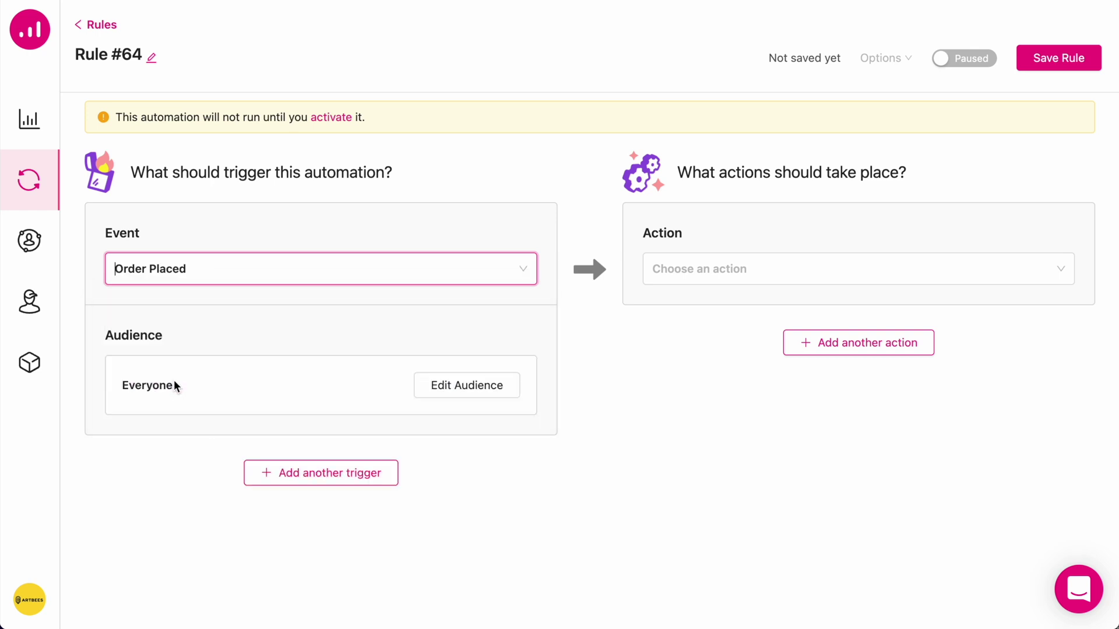
click(491, 389)
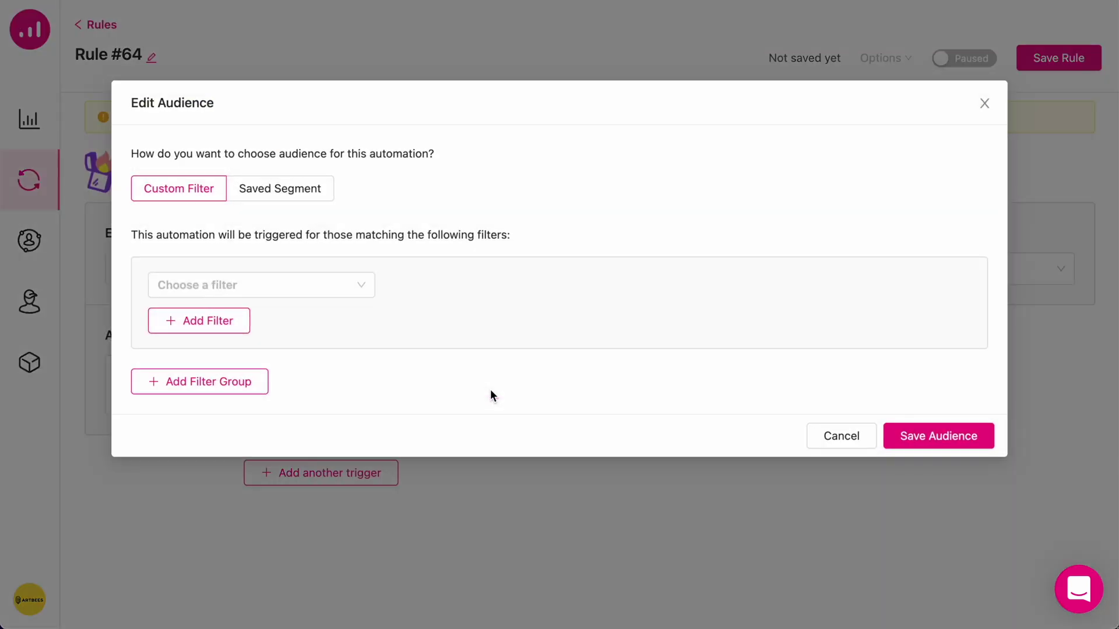
Step: Filter the audience to Total Spent is 1000 over all time and save it
click(328, 285)
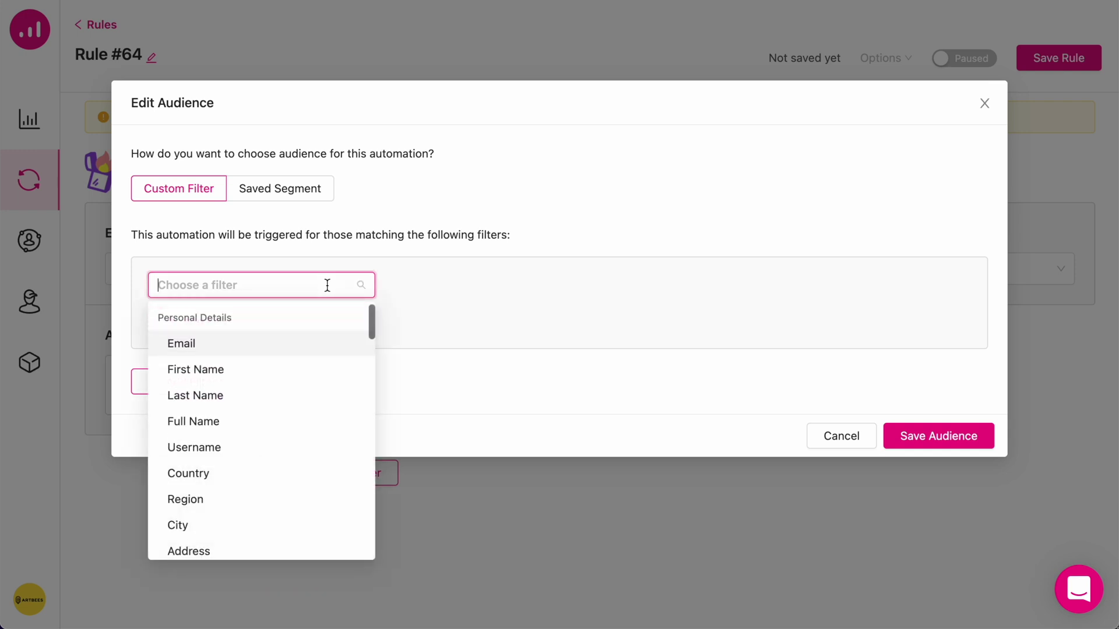
drag(717, 132, 717, 420)
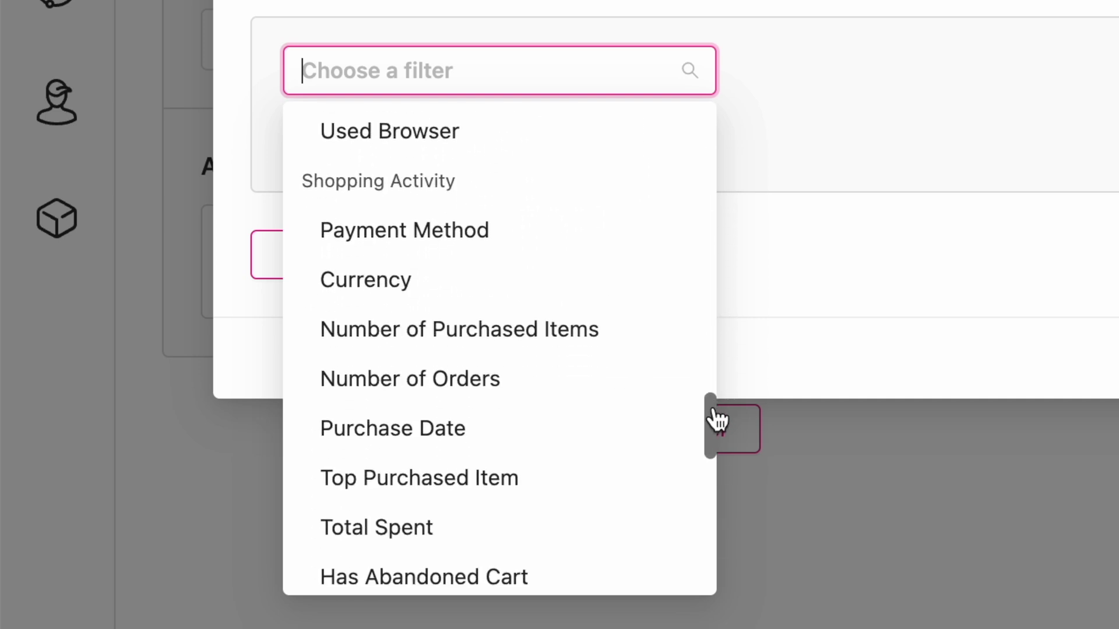
click(462, 515)
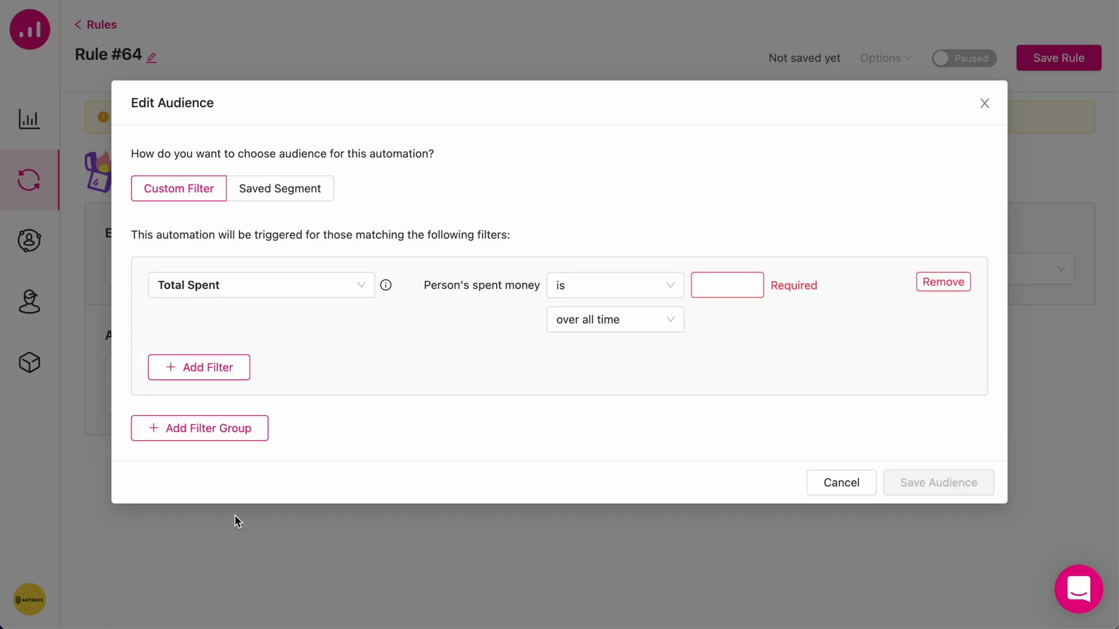
click(671, 291)
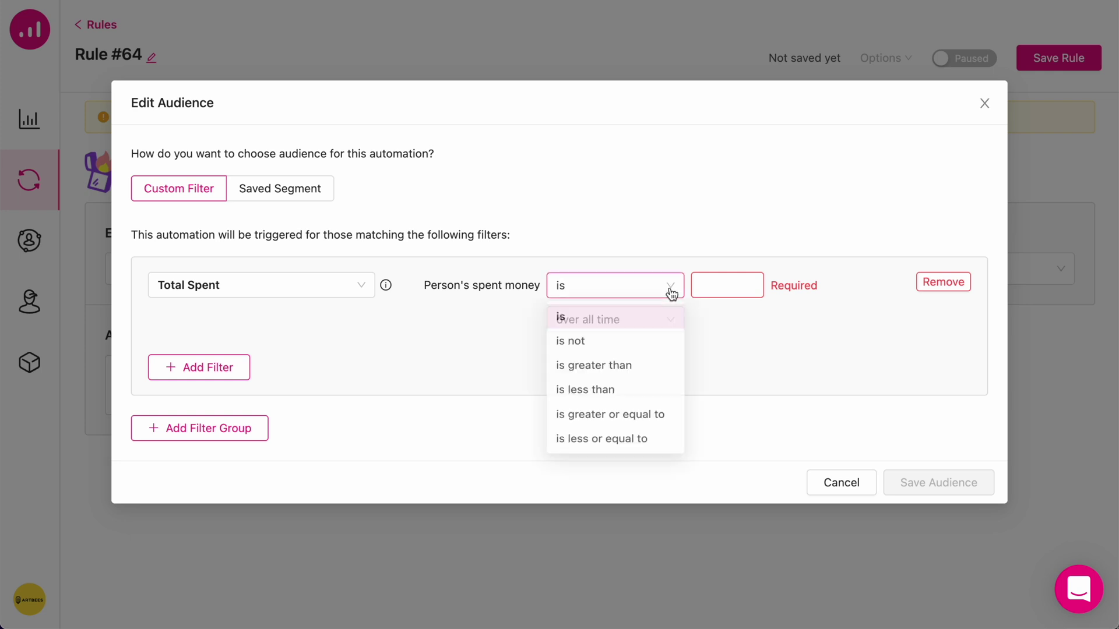
click(723, 337)
click(755, 282)
click(755, 282)
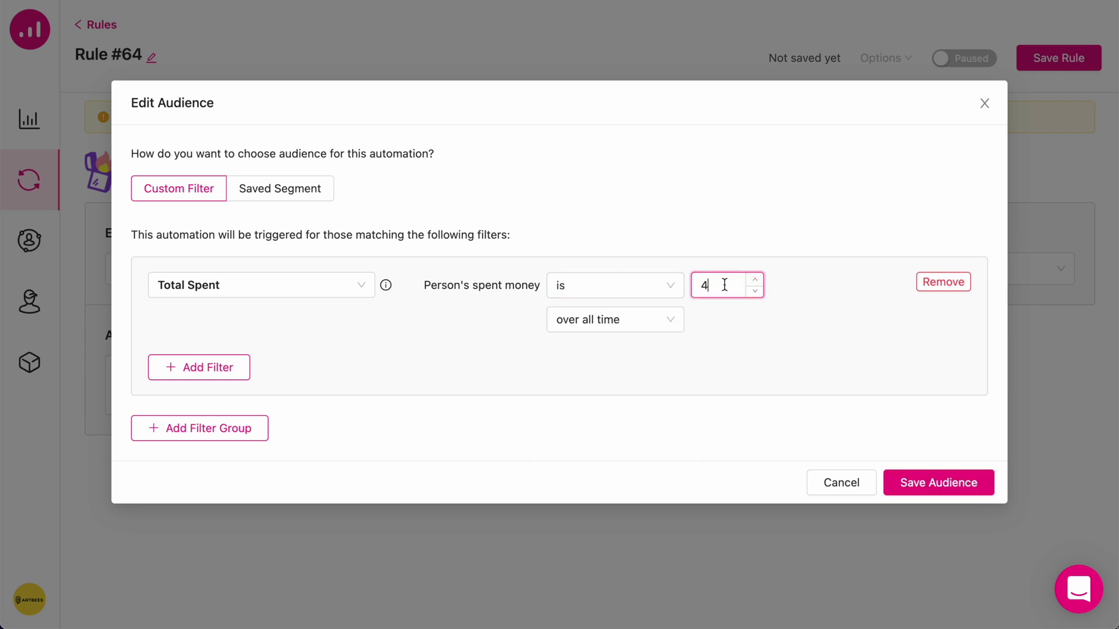
drag(724, 286, 686, 284)
text(1000)
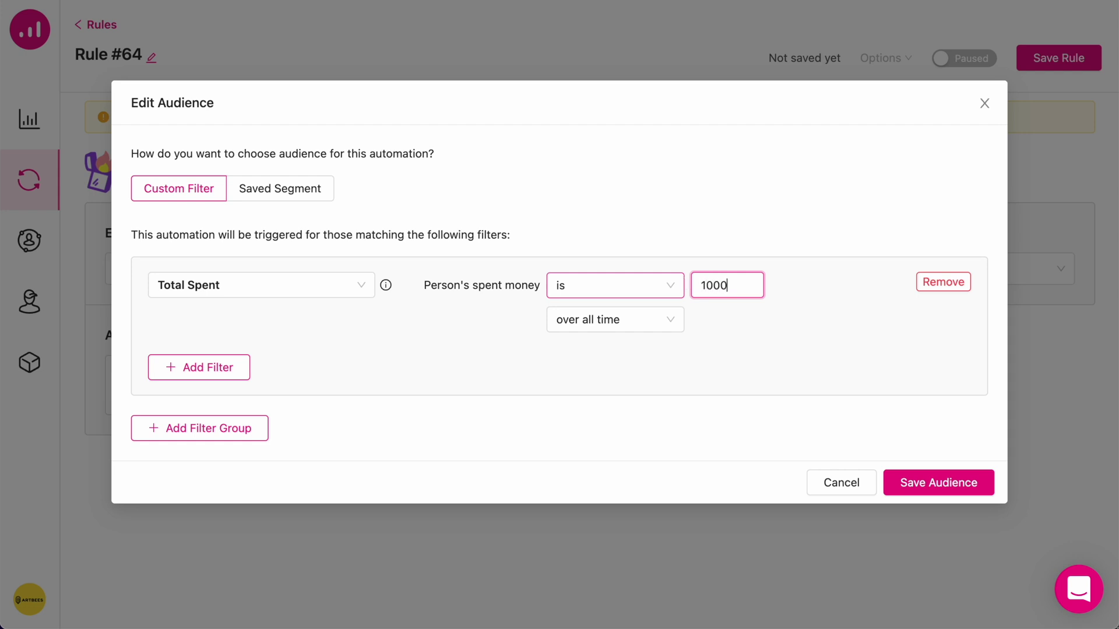
click(670, 326)
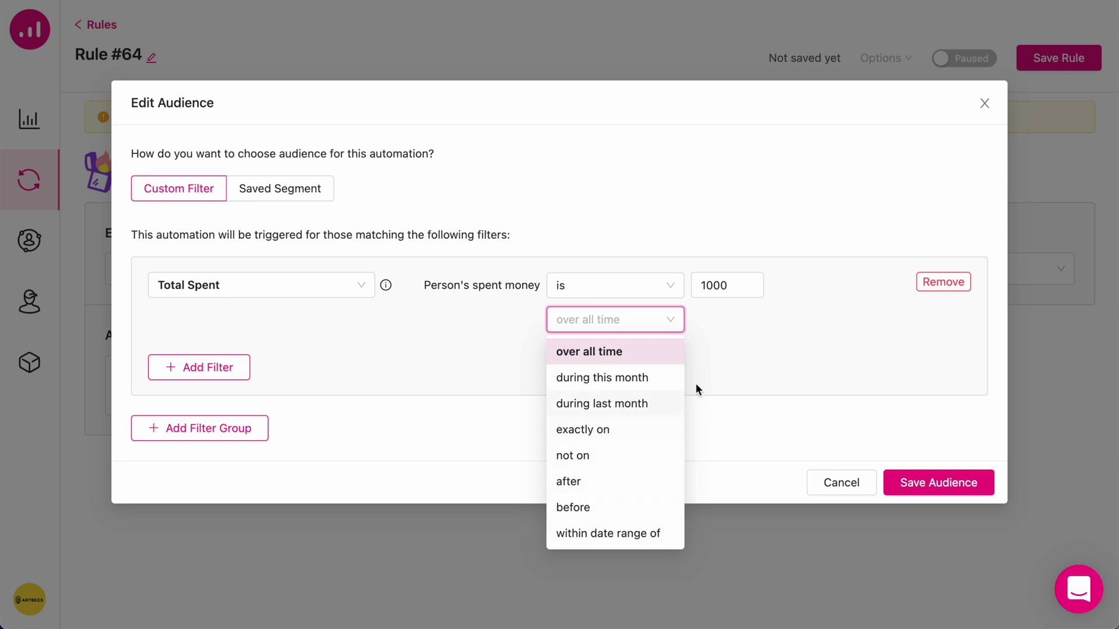
click(735, 357)
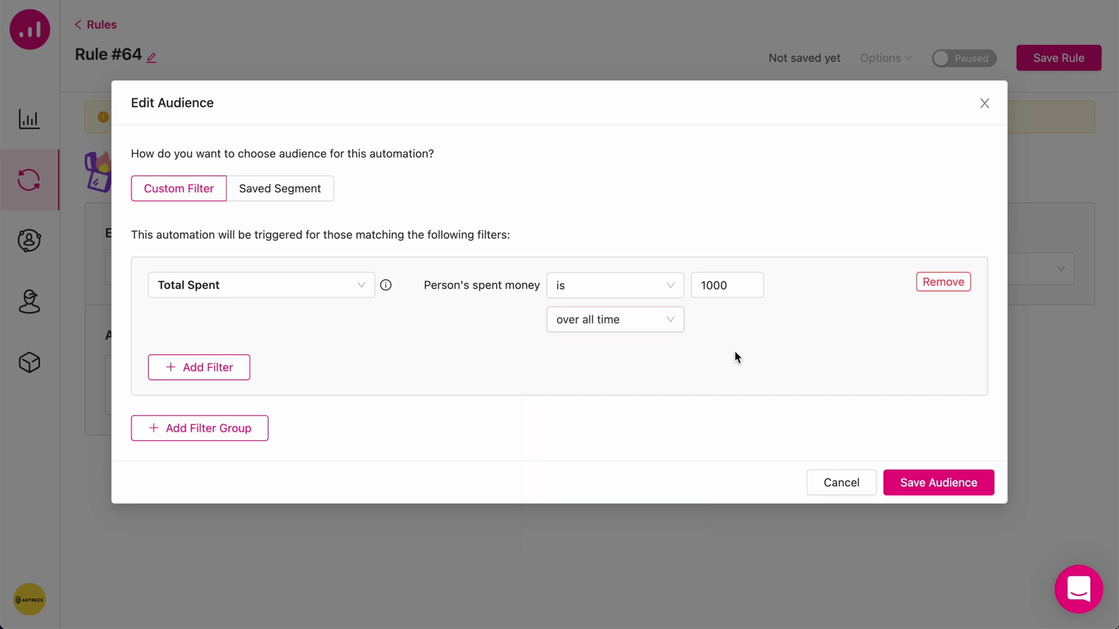
click(935, 488)
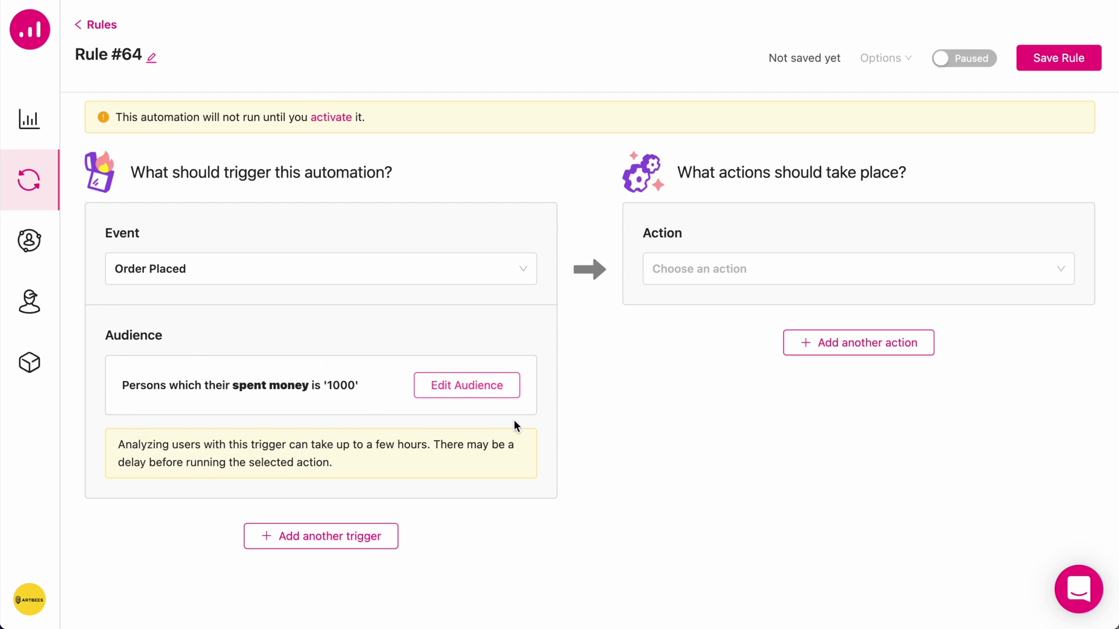
Step: Make the action Send Email and type the subject 'This goes best with'
click(696, 268)
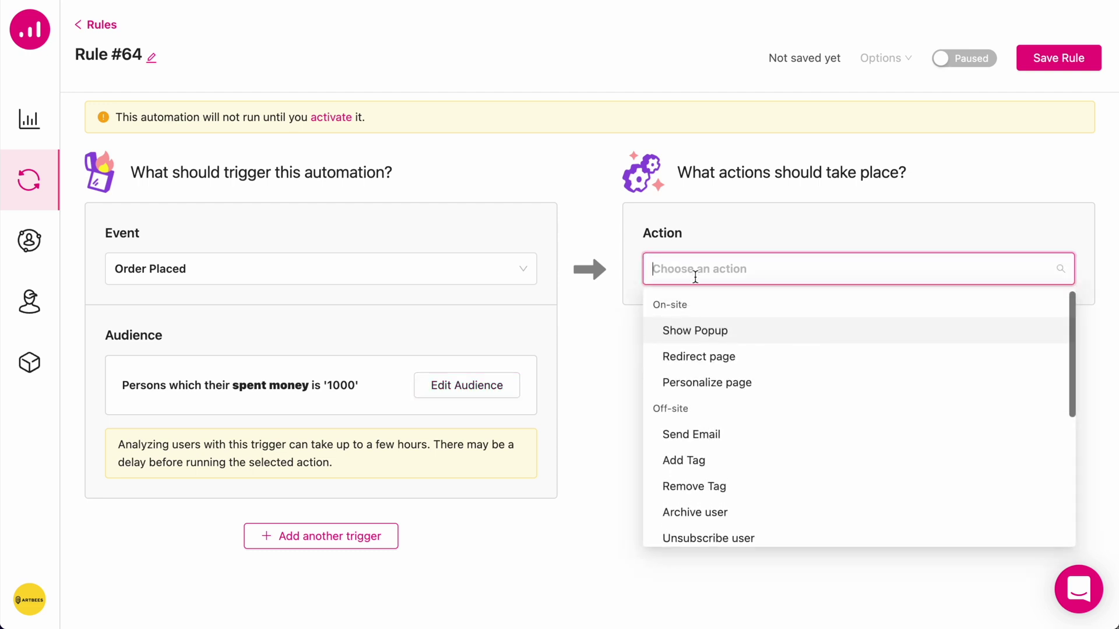
click(687, 435)
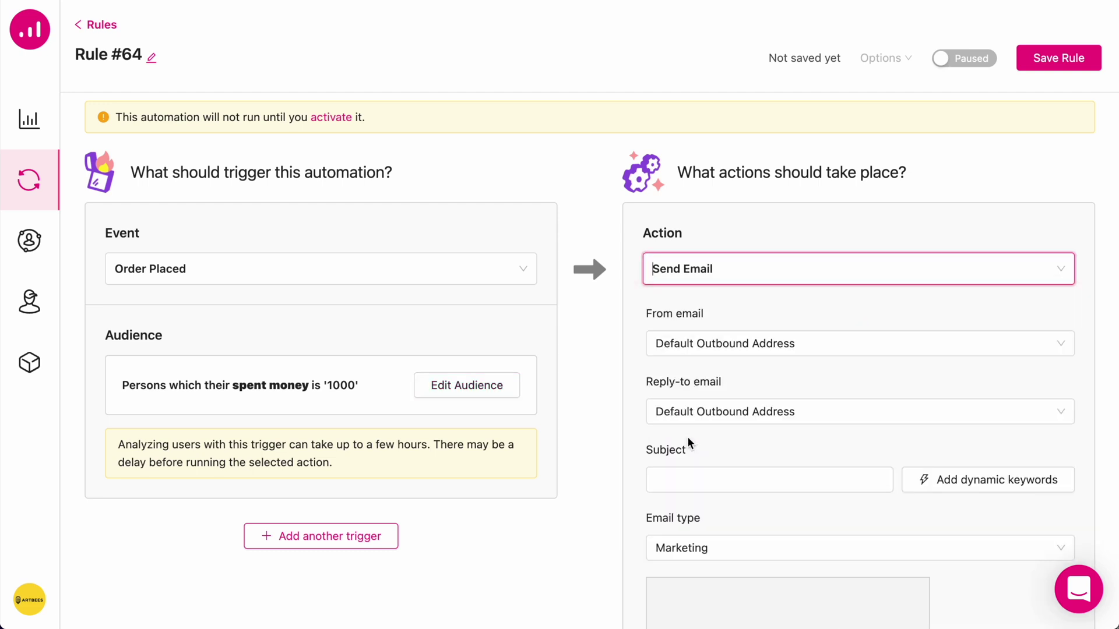
click(699, 479)
text(This goes bes)
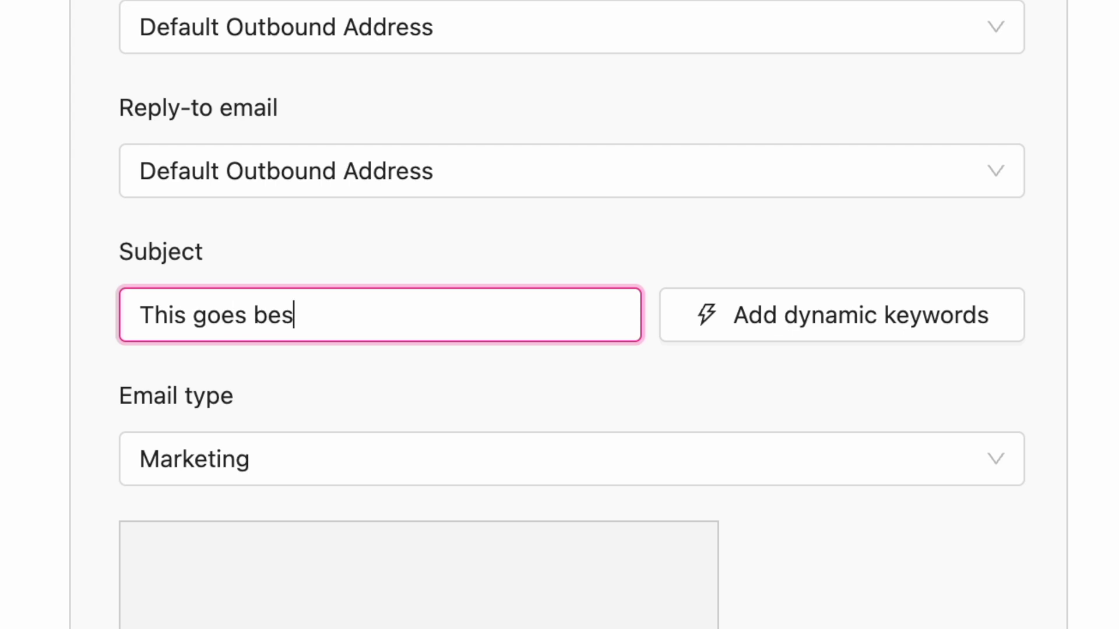
text(t with)
Step: Append the Last Purchased Items keyword and '!' to complete the subject
click(822, 332)
mouse_move(833, 465)
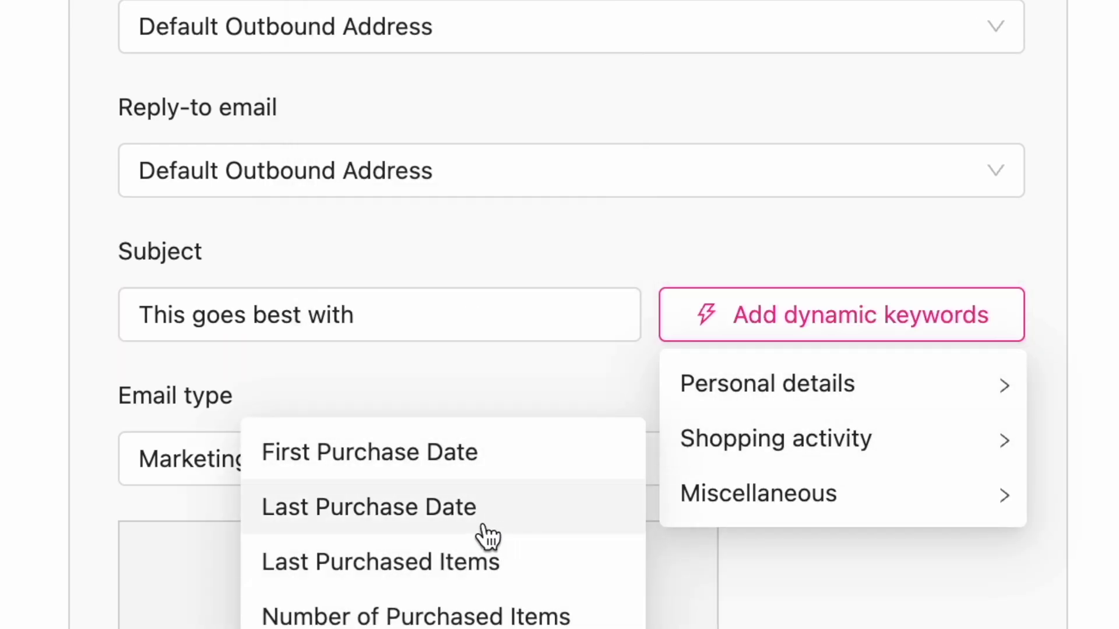
click(415, 570)
click(362, 315)
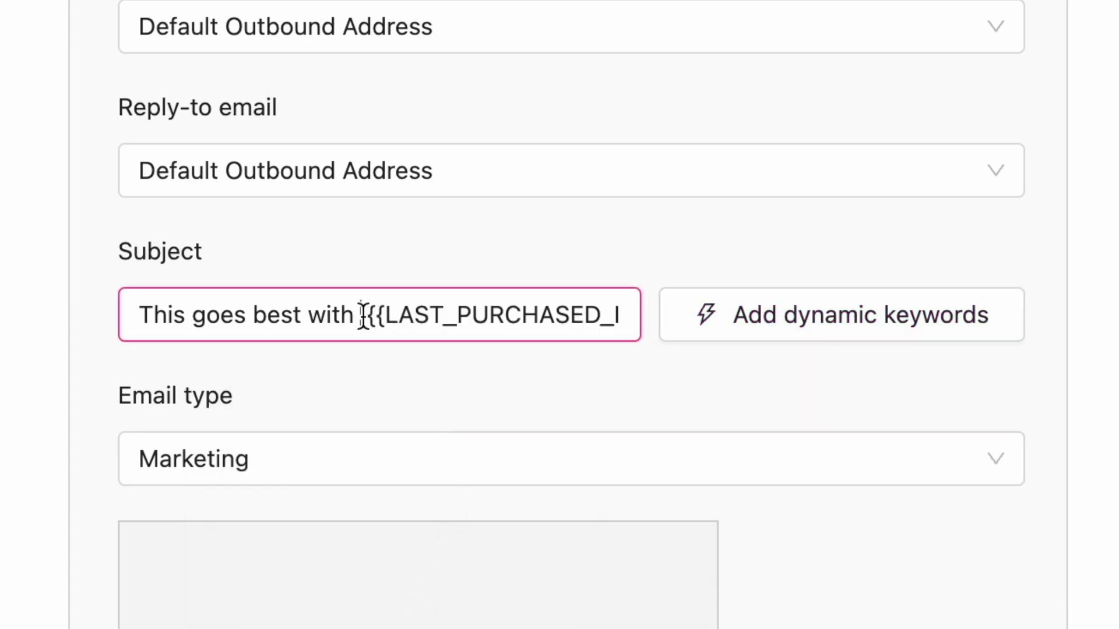
key(BackSpace)
key(End)
text(!)
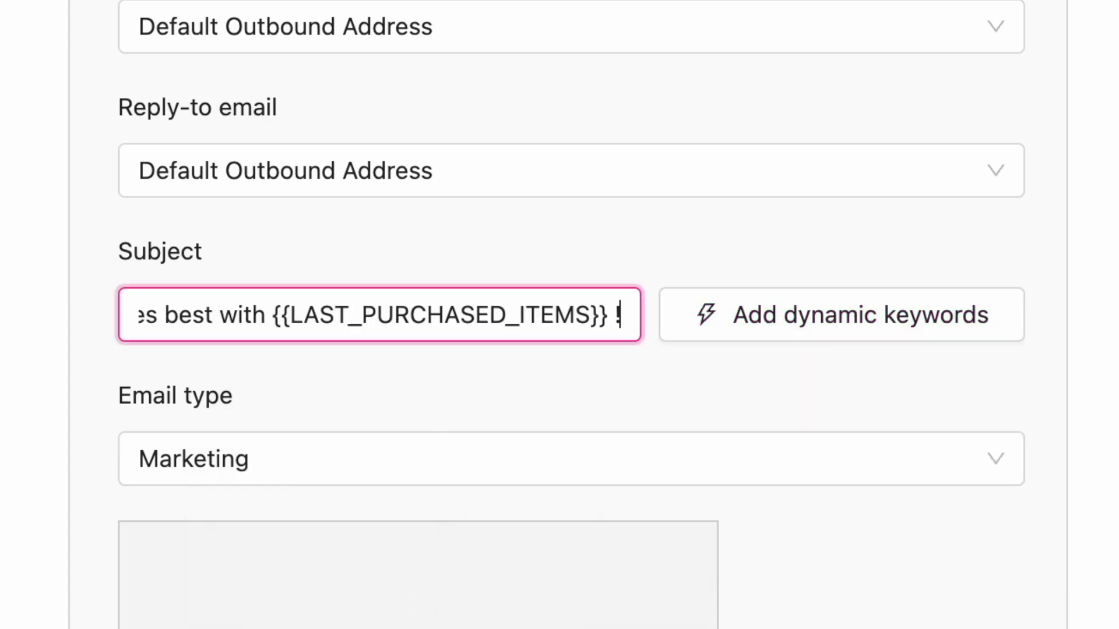
key(Left)
key(BackSpace)
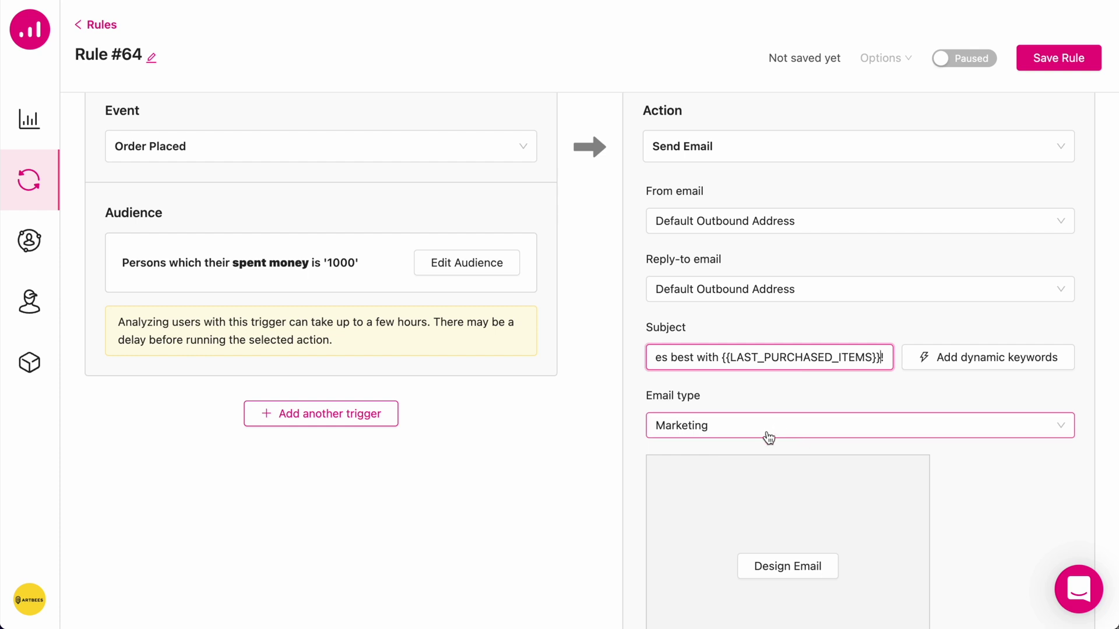
Step: Set the email type to Transactional and create the email from the New Collection template
click(770, 434)
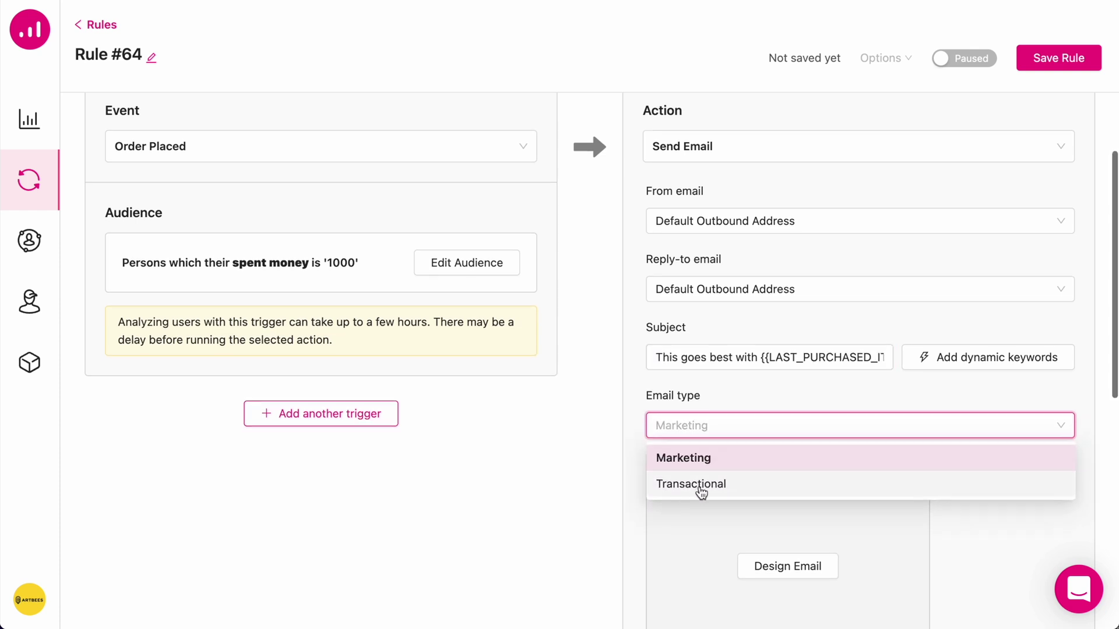
click(702, 489)
scroll(637, 425, down, 2)
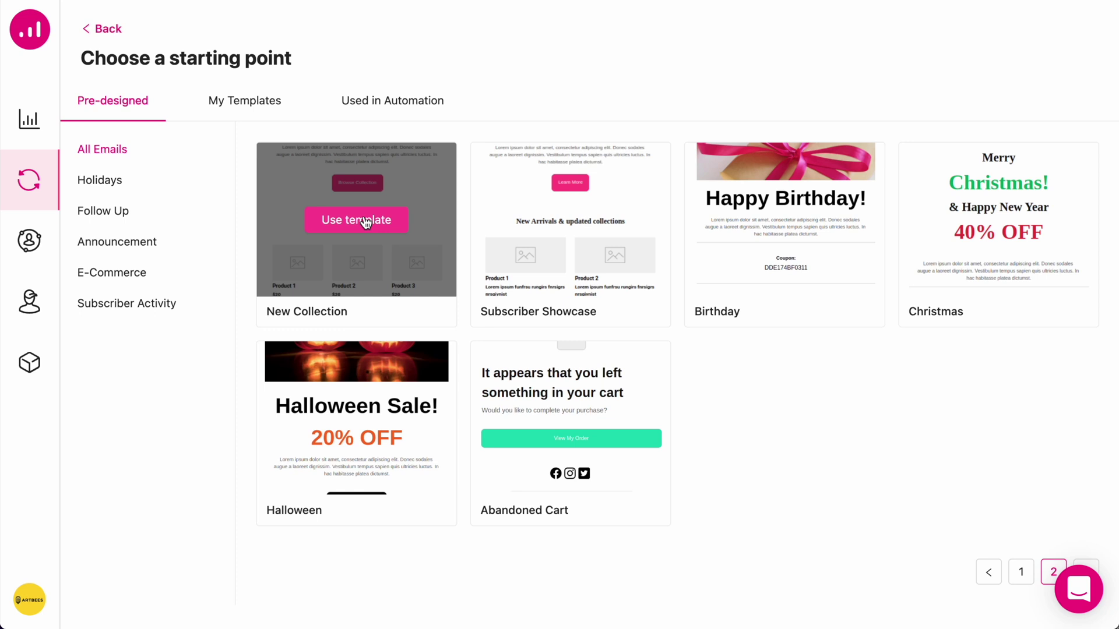
click(366, 221)
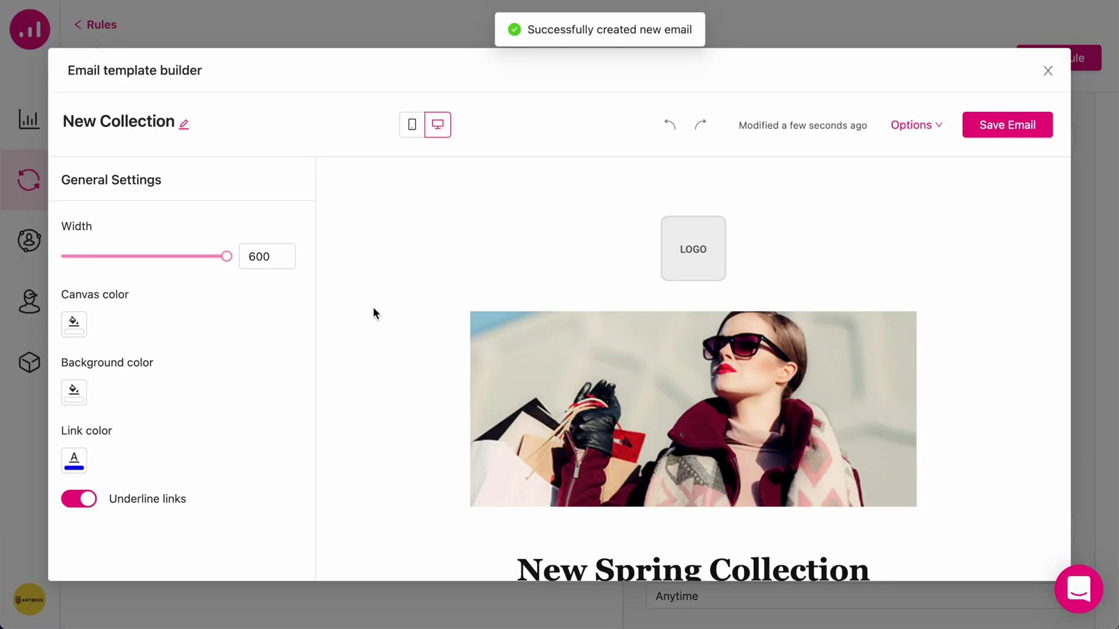
Step: Delete the header photo and the LOGO placeholder from the email
scroll(373, 313, down, 3)
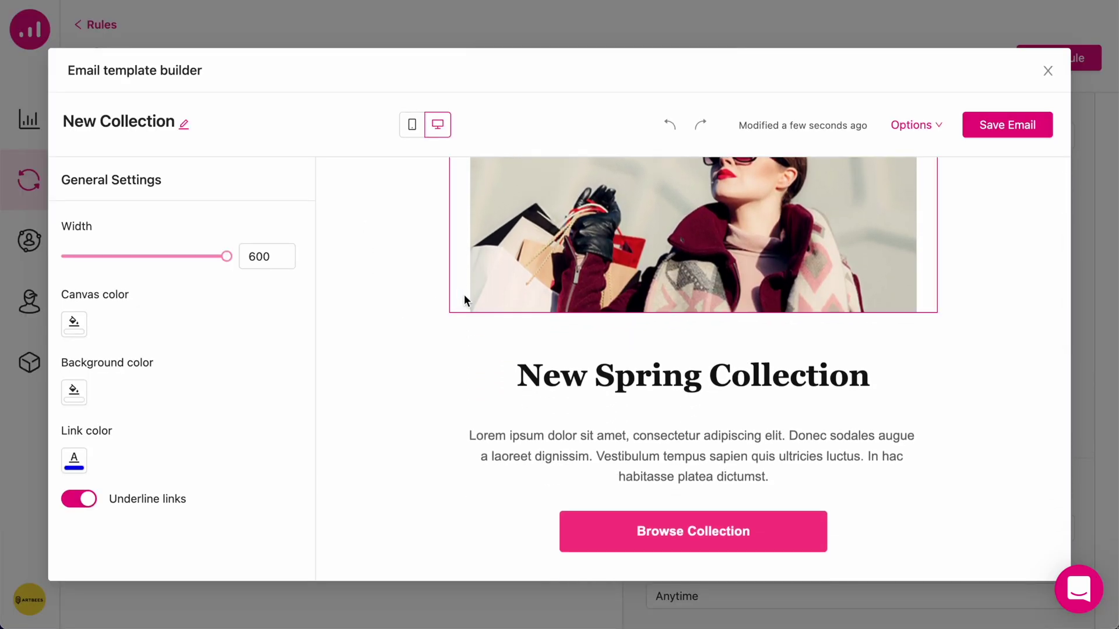
scroll(616, 293, up, 2)
click(905, 263)
click(894, 189)
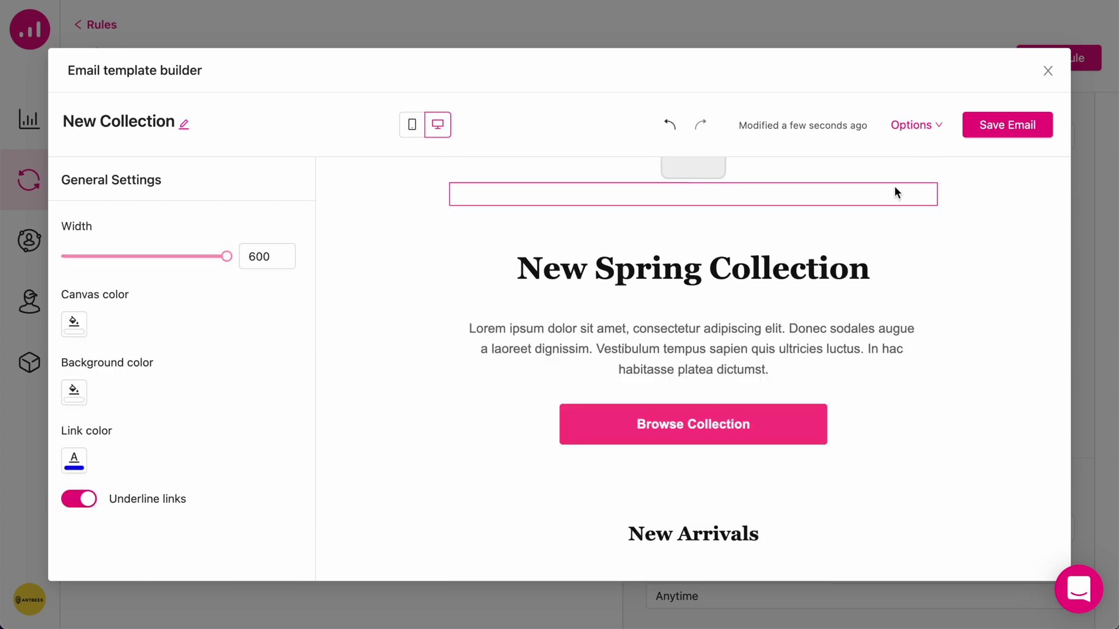
scroll(810, 210, up, 1)
click(794, 213)
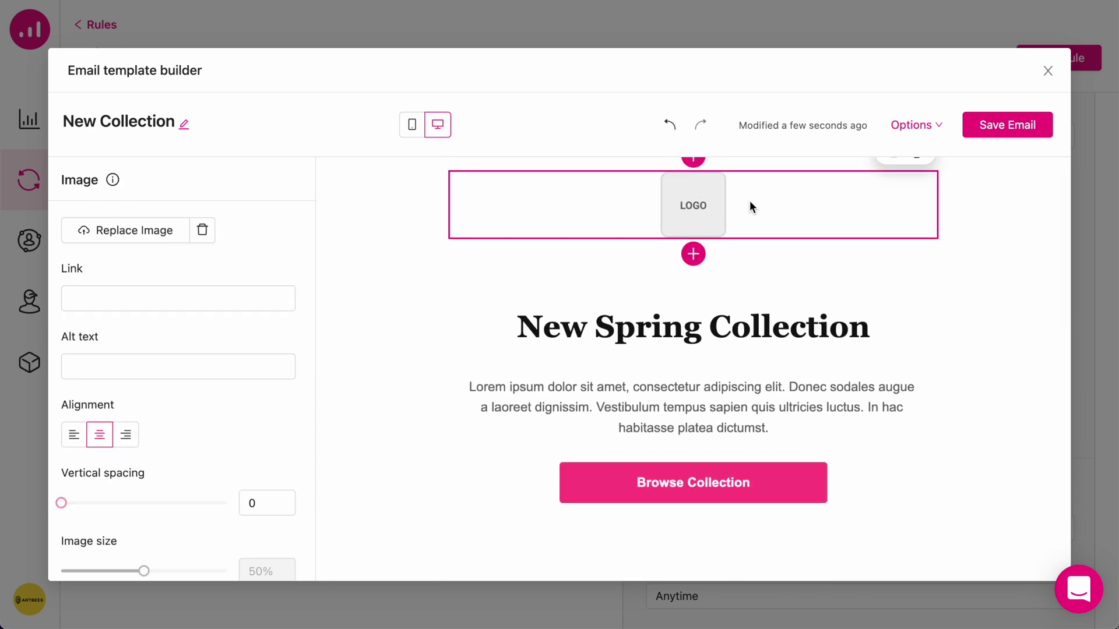
scroll(816, 210, up, 1)
click(894, 190)
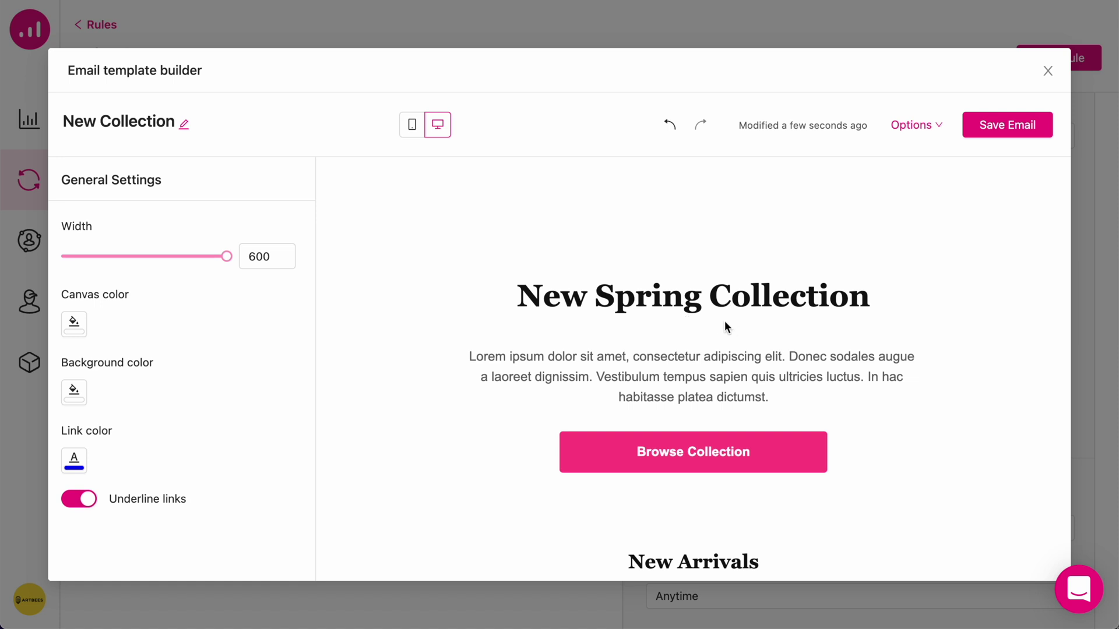
Step: Add a Recommended Products block below the intro text
click(705, 334)
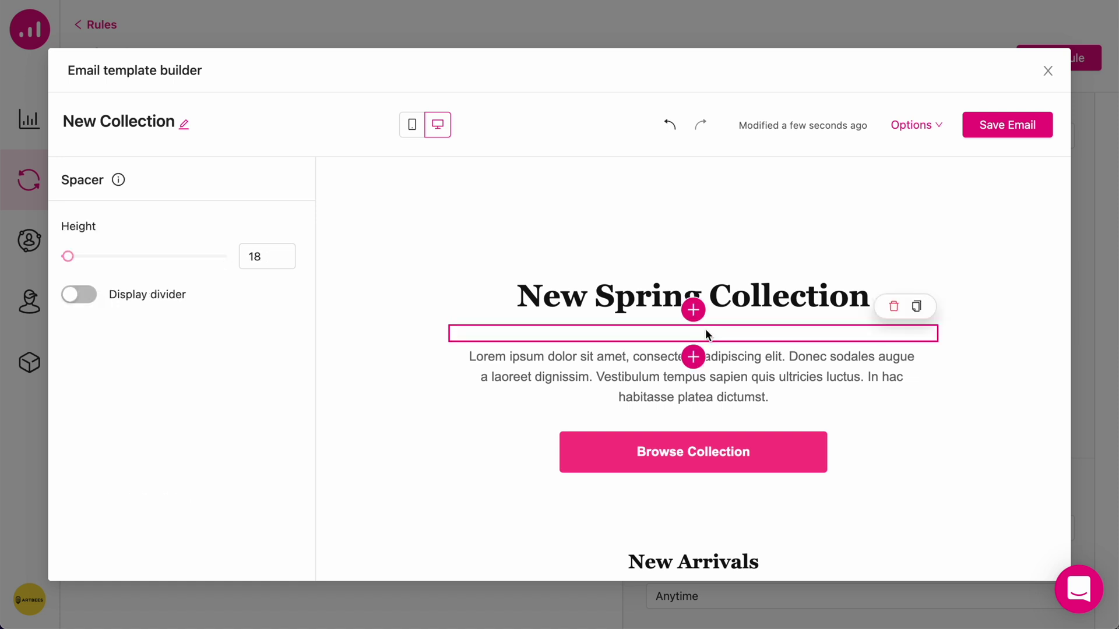
click(707, 400)
click(697, 428)
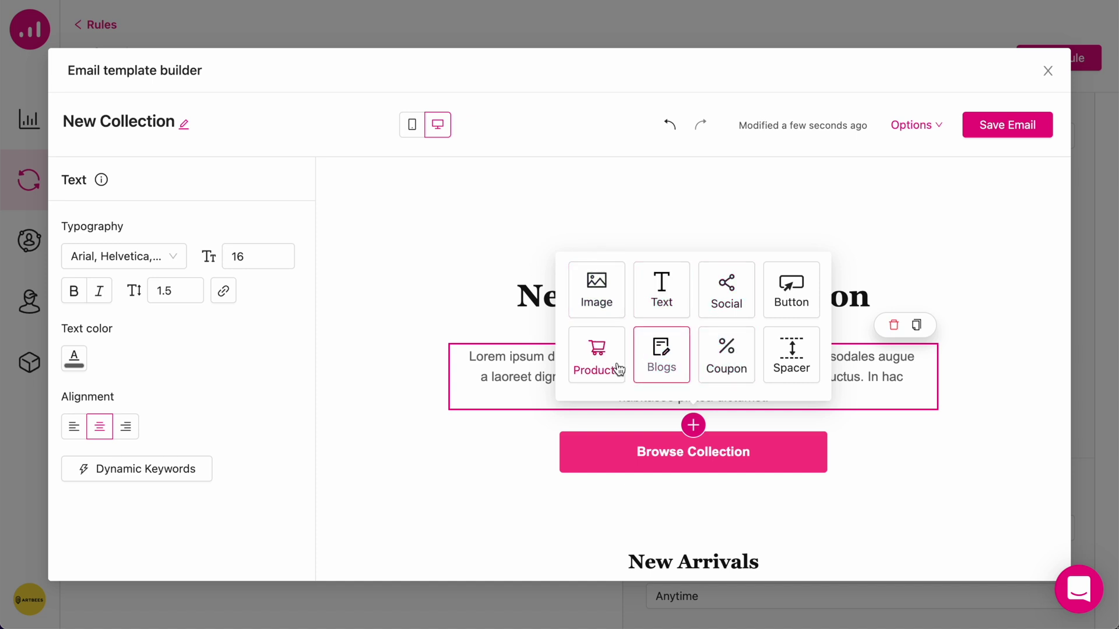
click(601, 361)
Step: Set the Products block filter to 'Linked to last order'
scroll(702, 402, down, 5)
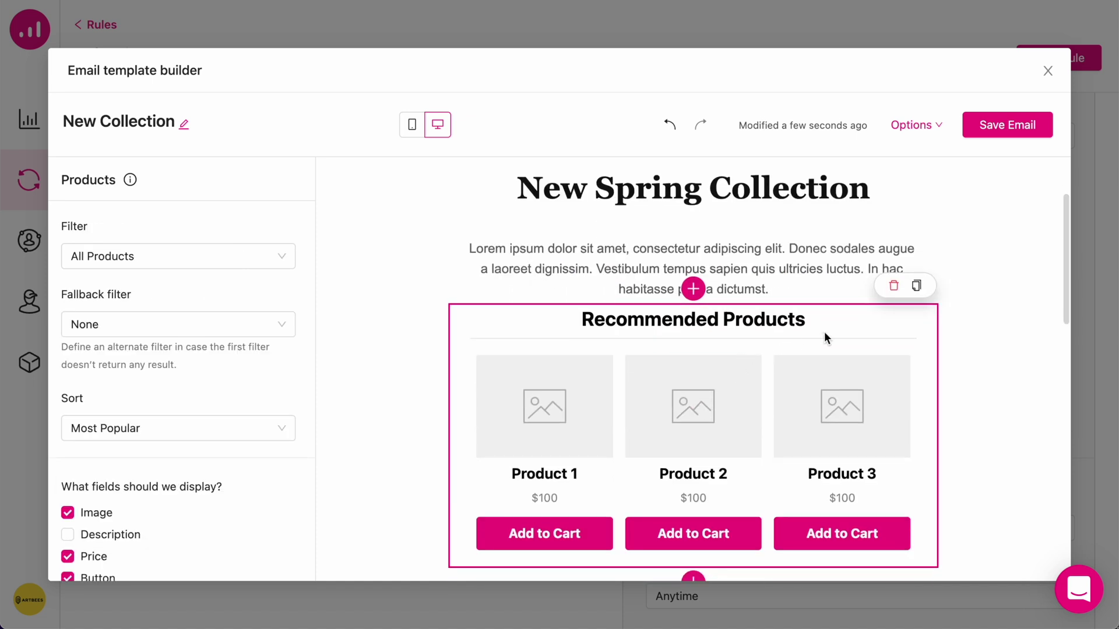
click(185, 255)
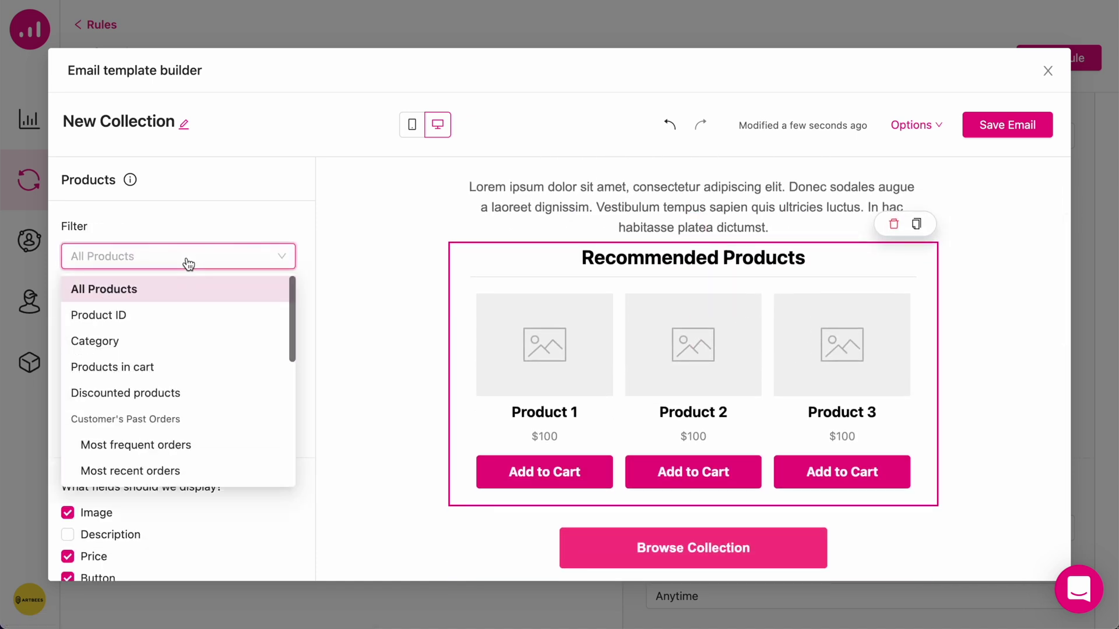
scroll(208, 324, down, 8)
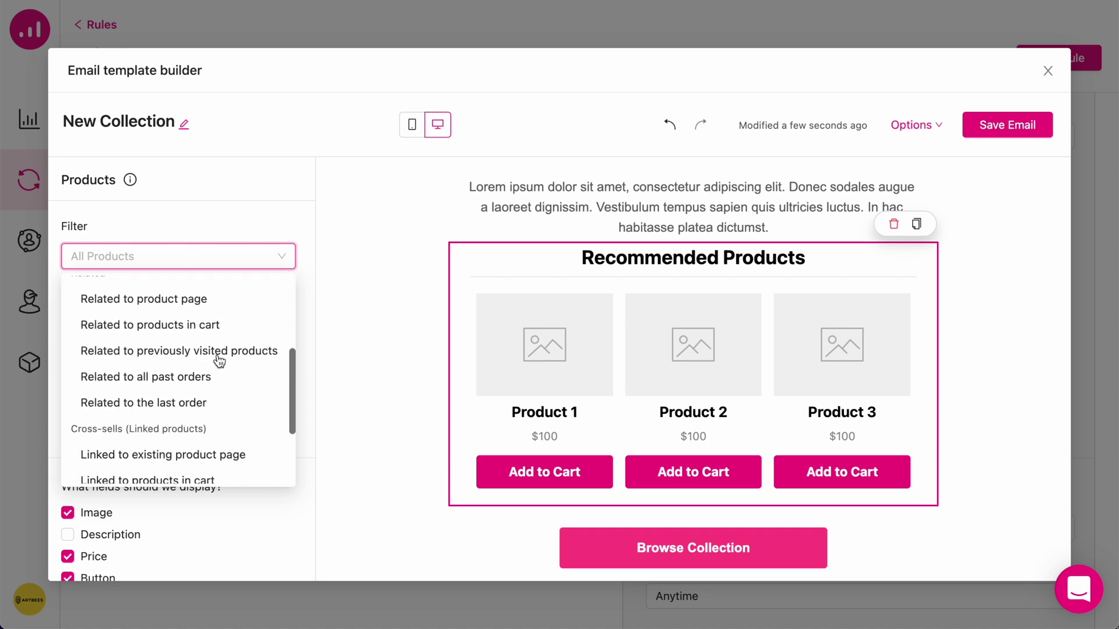
scroll(216, 358, down, 2)
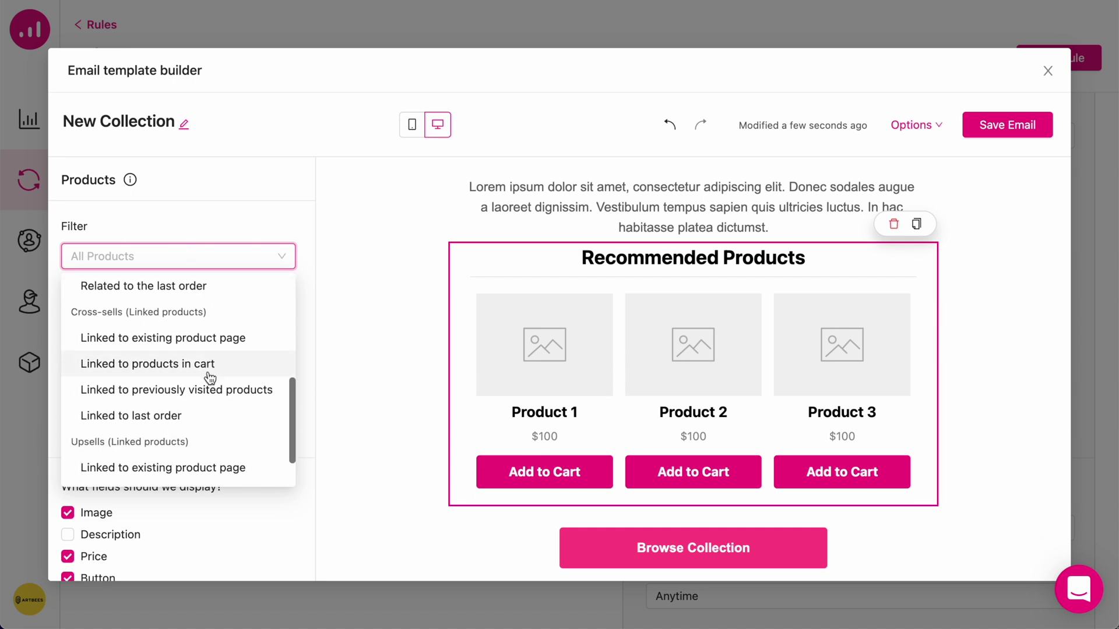
scroll(193, 387, down, 1)
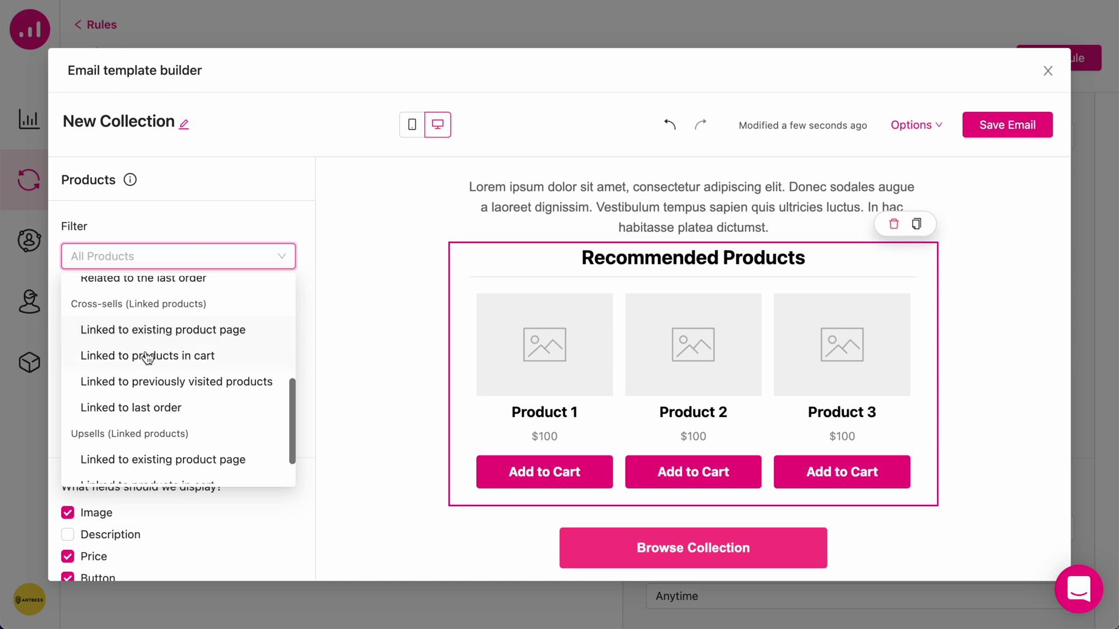
click(152, 407)
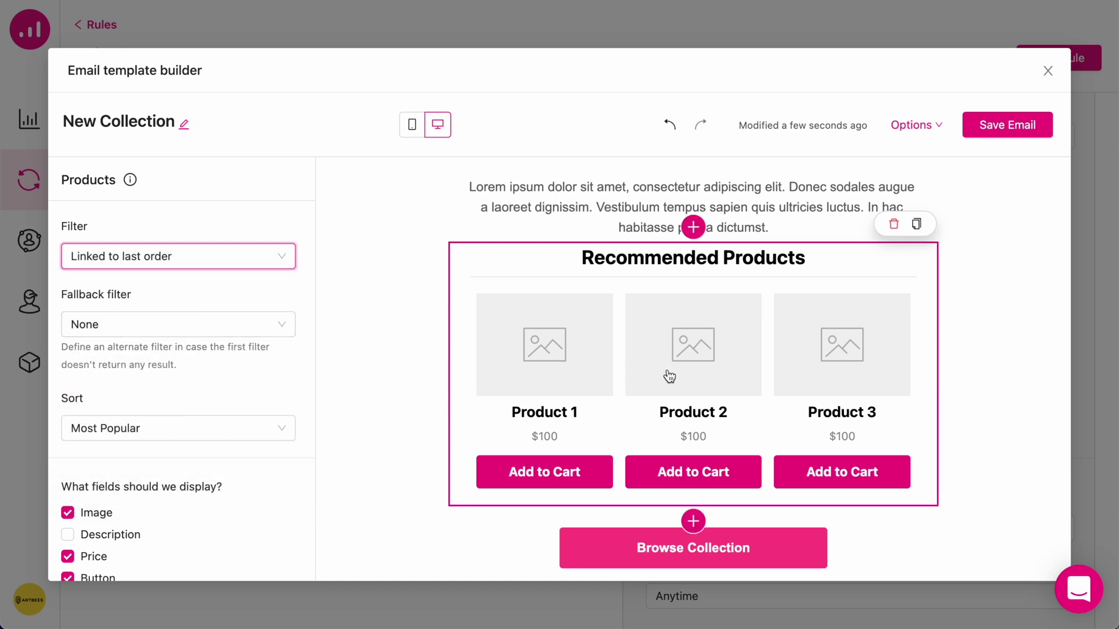
Step: Insert a 13 px spacer between the intro text and the products block
click(799, 220)
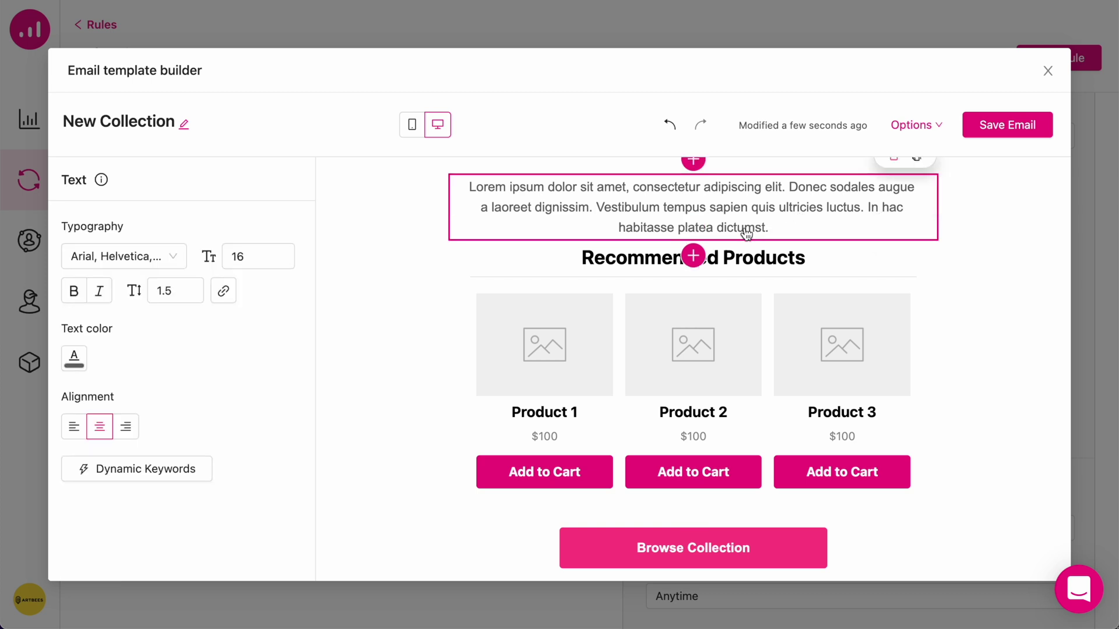
click(694, 256)
click(790, 380)
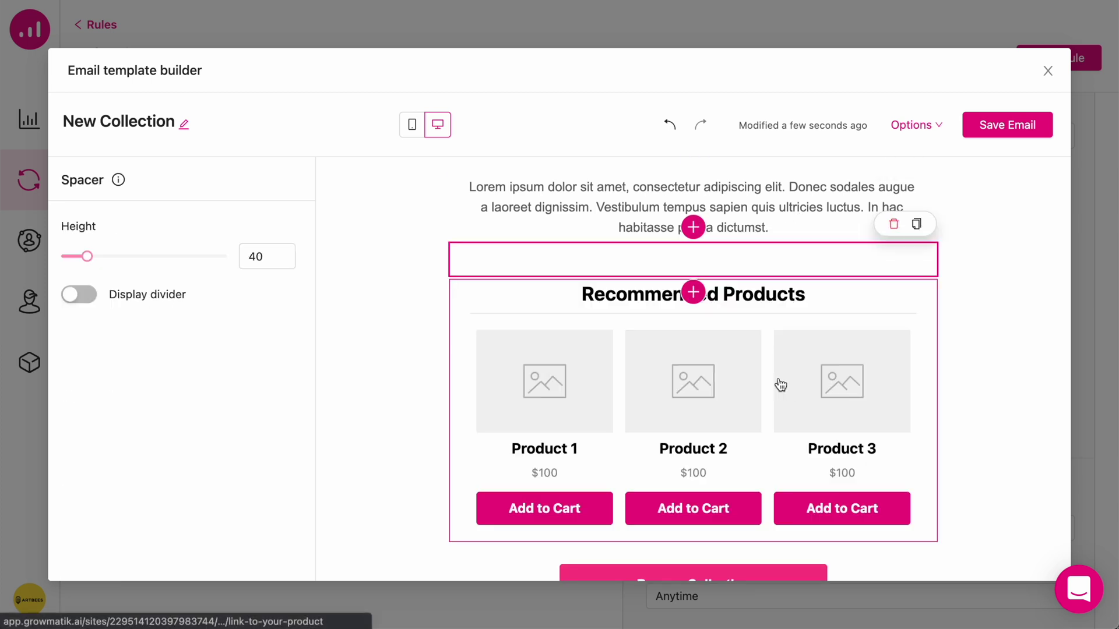
drag(90, 261, 65, 263)
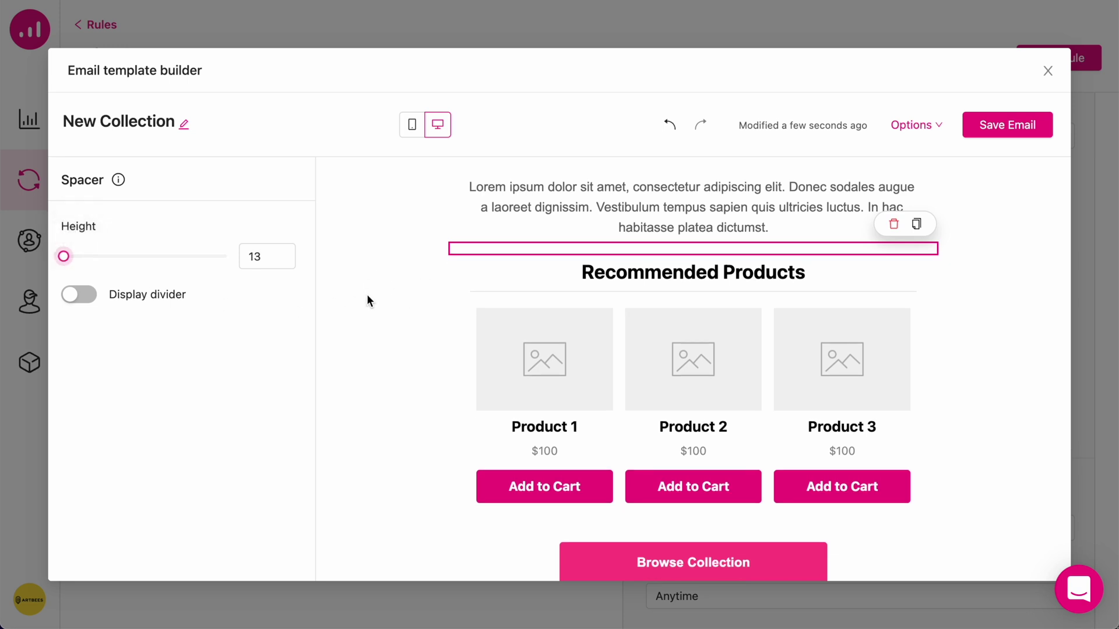
Step: Raise the Browse Collection button's font size to 20
click(383, 334)
scroll(392, 330, down, 3)
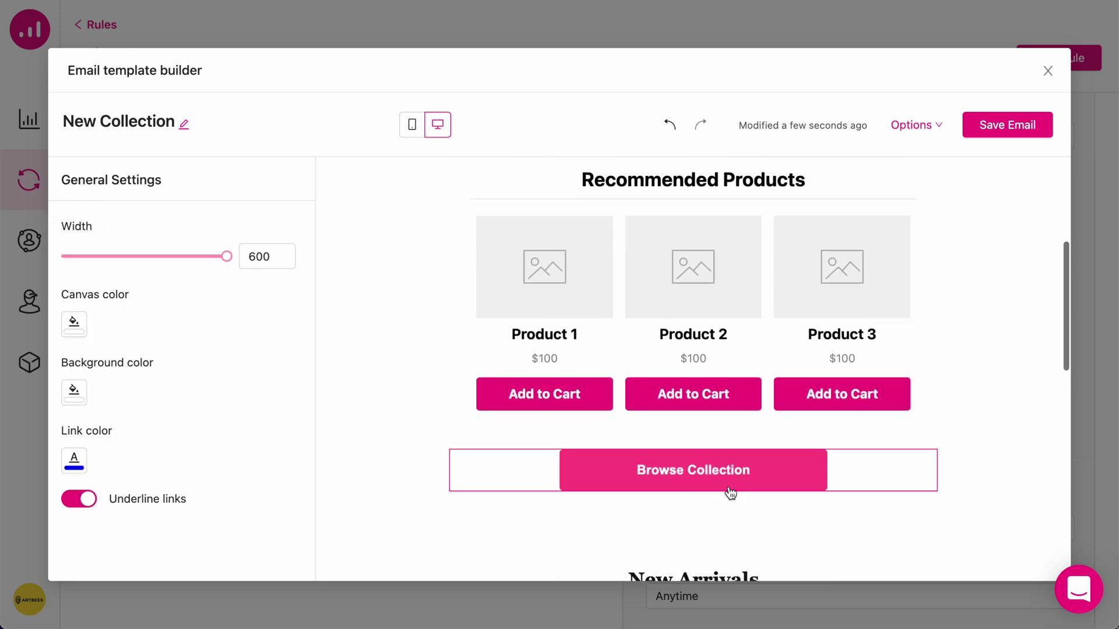
click(746, 473)
click(286, 412)
click(286, 412)
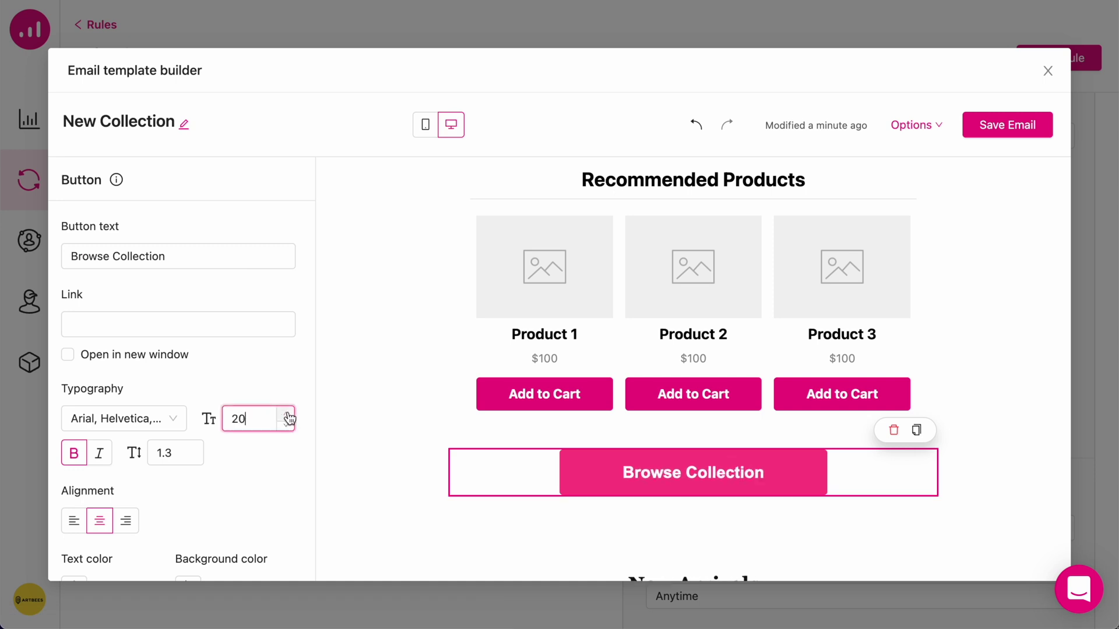
click(285, 412)
click(286, 424)
Step: Give the button an orange background, no border, and a taller line height
scroll(233, 431, down, 1)
click(190, 511)
click(190, 459)
click(133, 458)
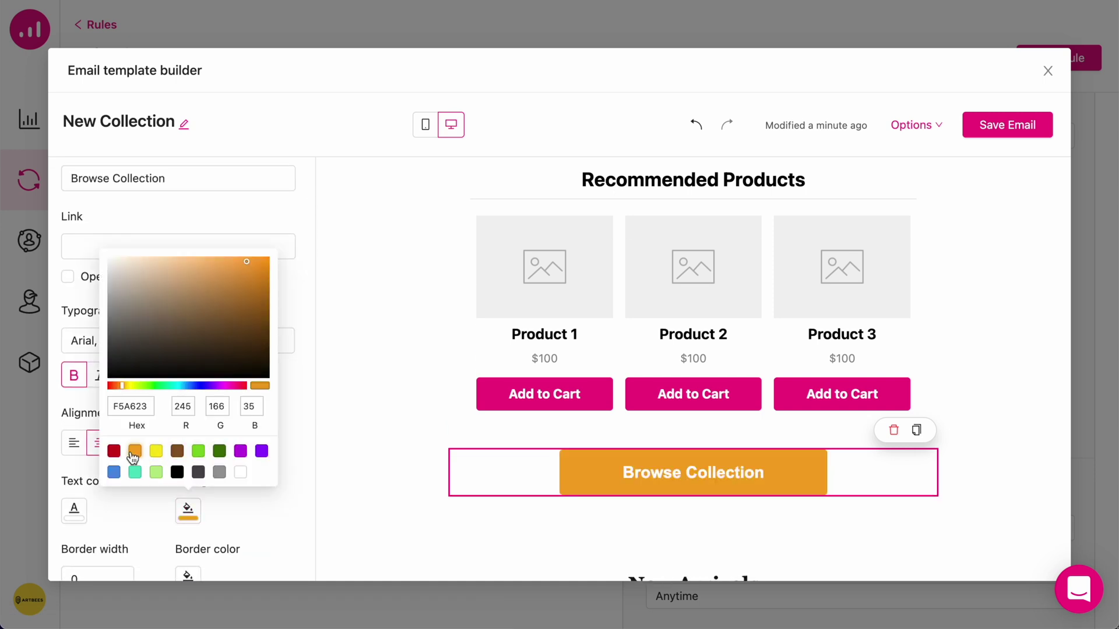
click(201, 518)
scroll(201, 519, down, 1)
click(124, 499)
click(124, 499)
click(125, 509)
click(125, 509)
scroll(145, 315, up, 2)
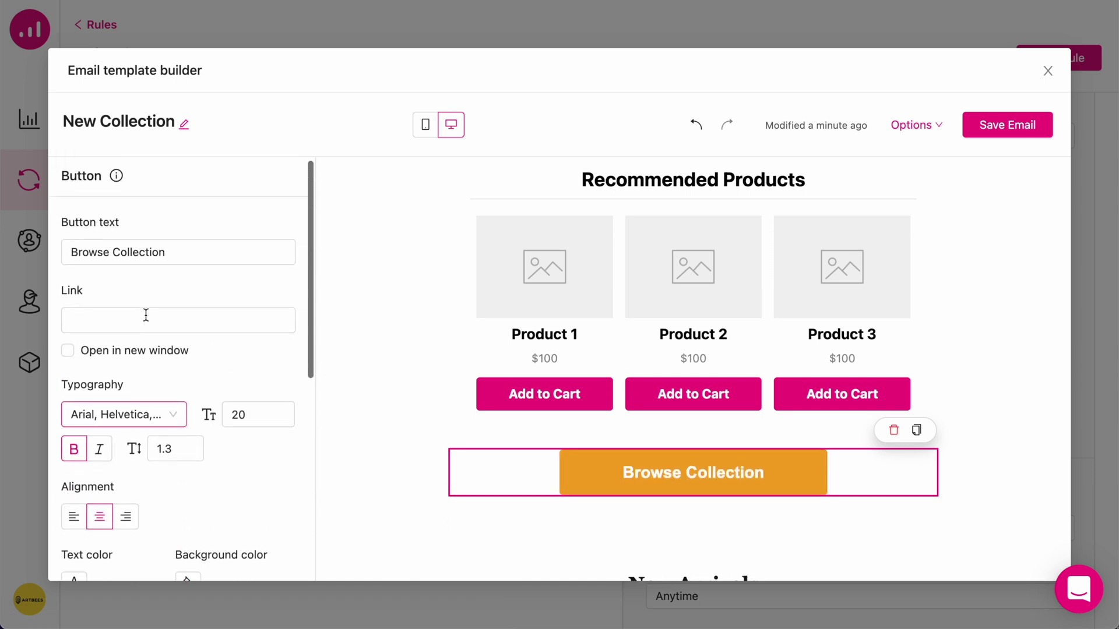
scroll(135, 398, down, 1)
click(197, 383)
Step: Show six Recommended Products without images and widen their vertical spacing to 10
click(694, 343)
click(68, 461)
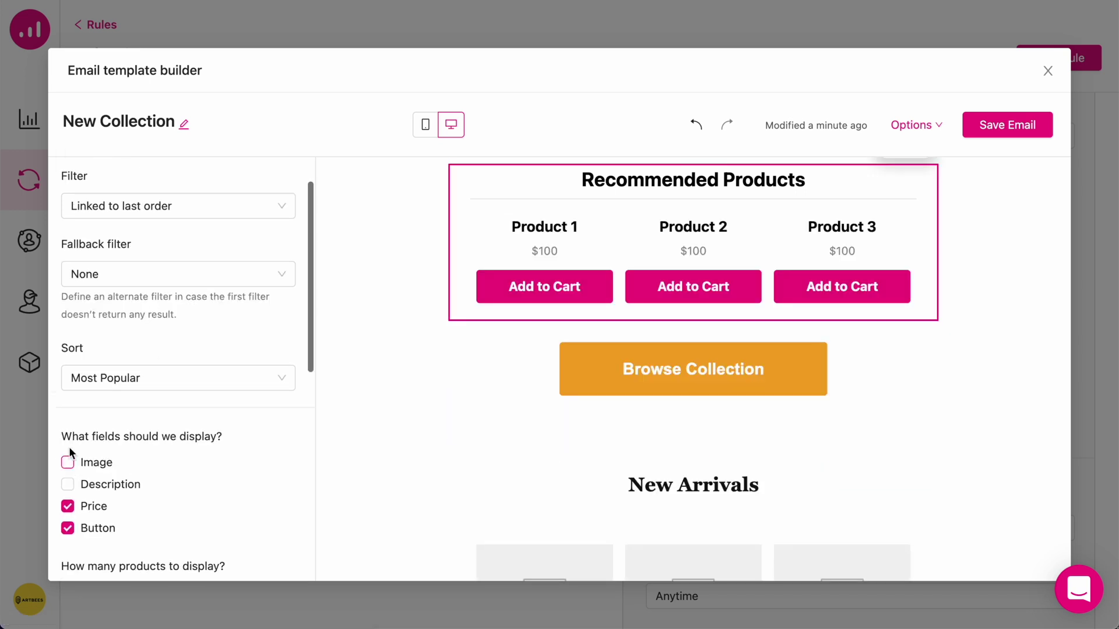
click(68, 530)
scroll(160, 423, down, 3)
click(129, 414)
click(129, 414)
click(129, 414)
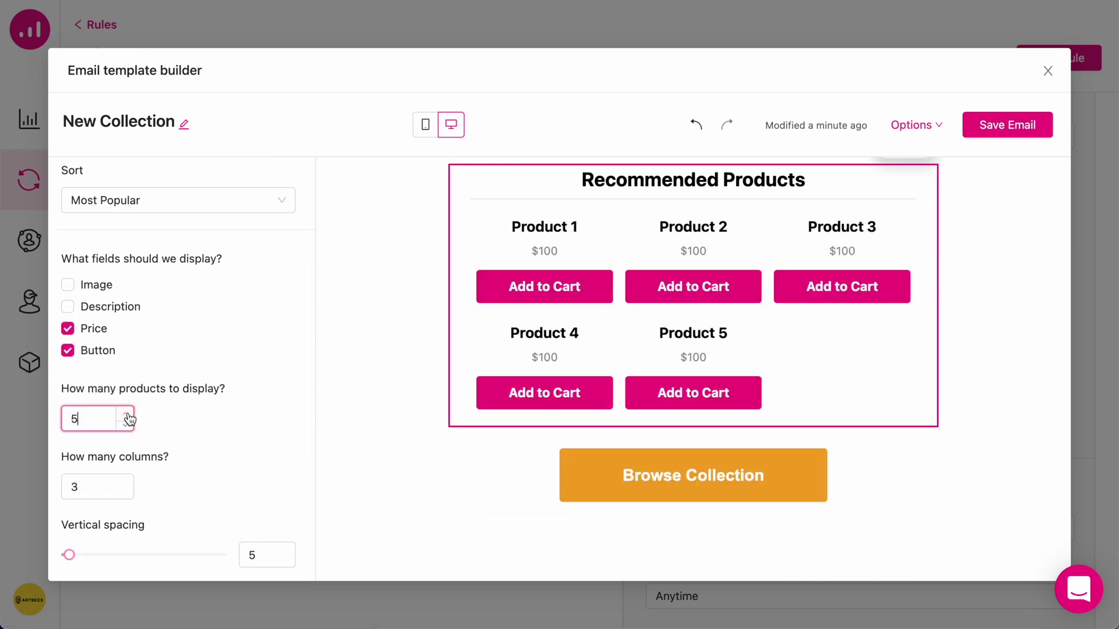
scroll(228, 422, down, 2)
drag(69, 394, 77, 393)
scroll(113, 473, down, 1)
scroll(631, 375, up, 3)
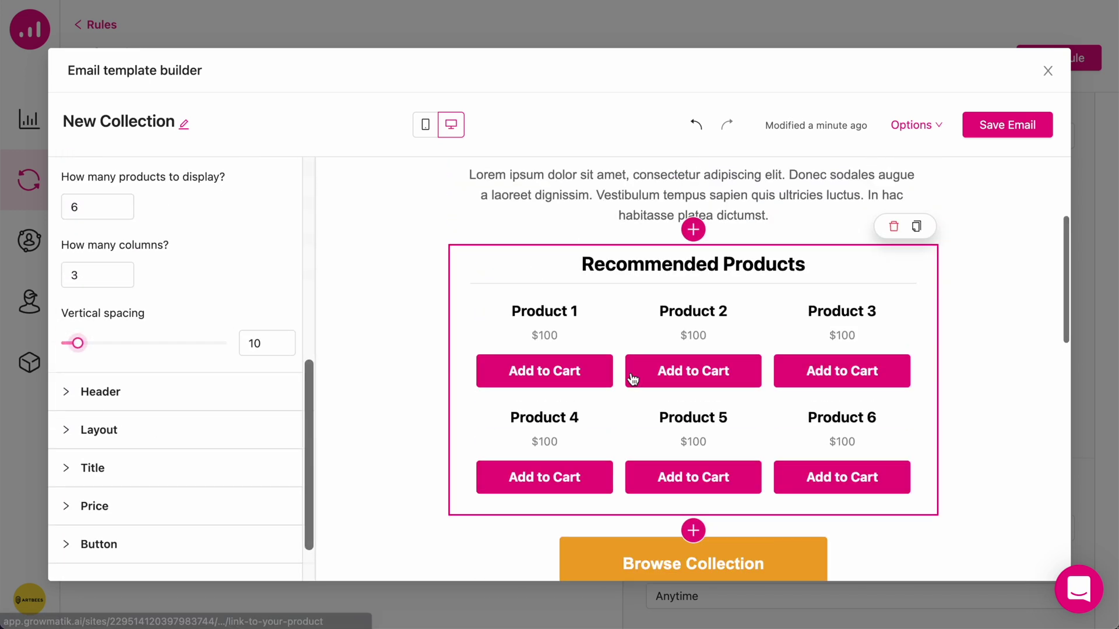
Step: Save the email and keep Rule #64's send timing set to Immediately
click(1015, 126)
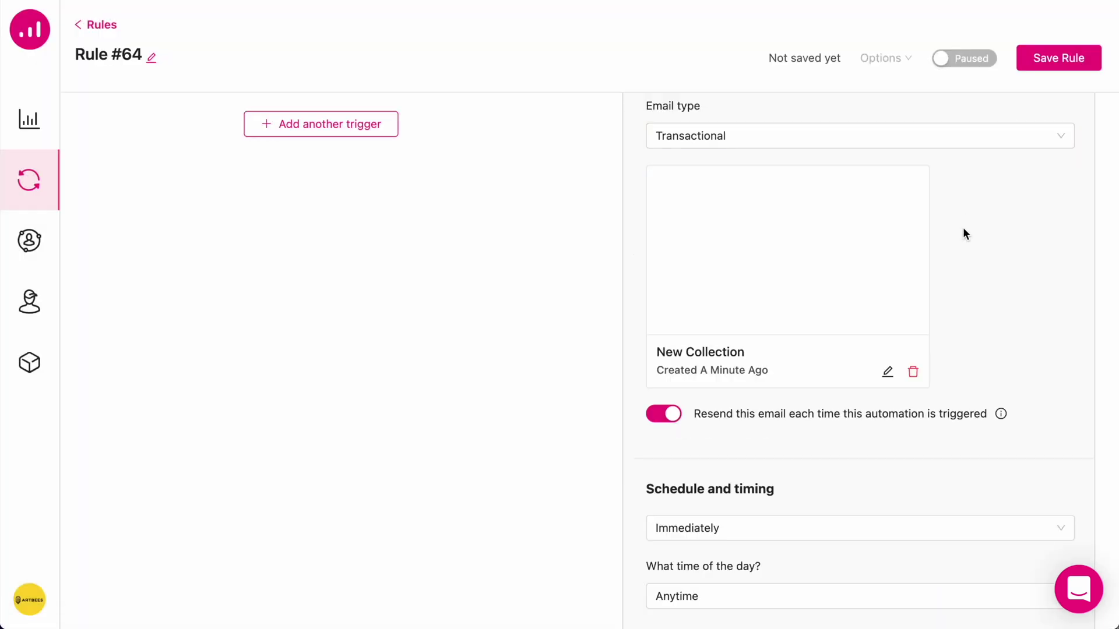
scroll(974, 232, down, 5)
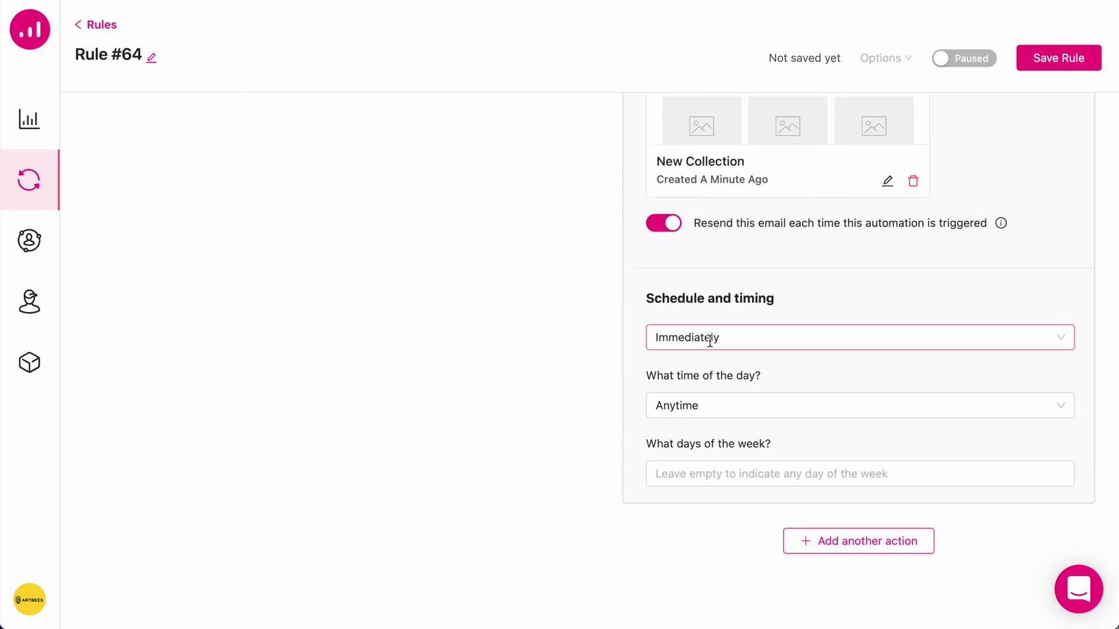
click(759, 343)
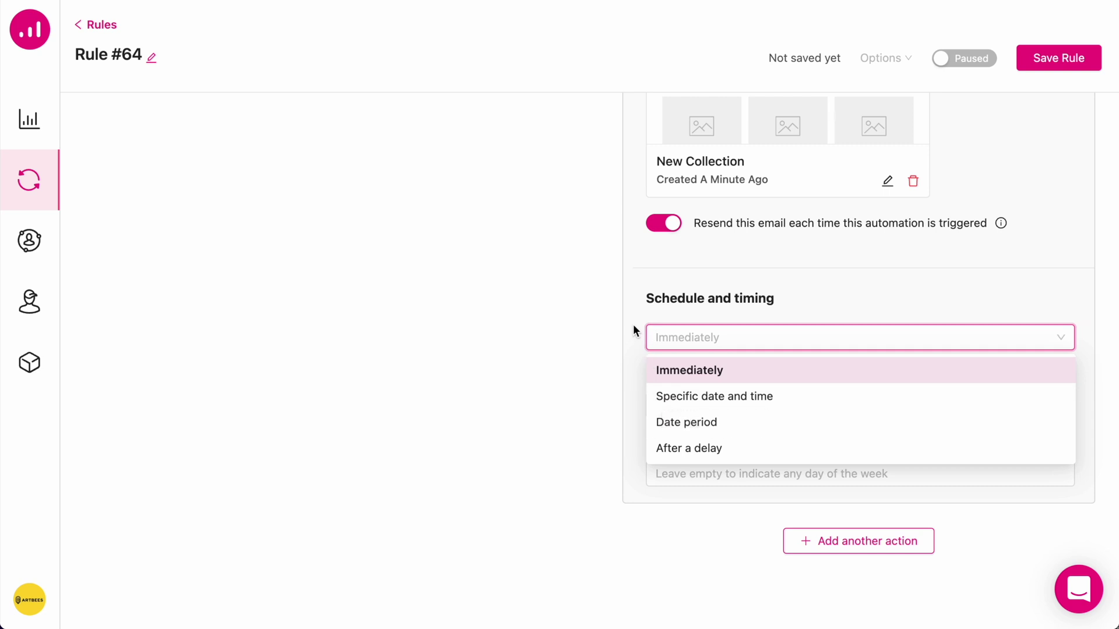
click(81, 178)
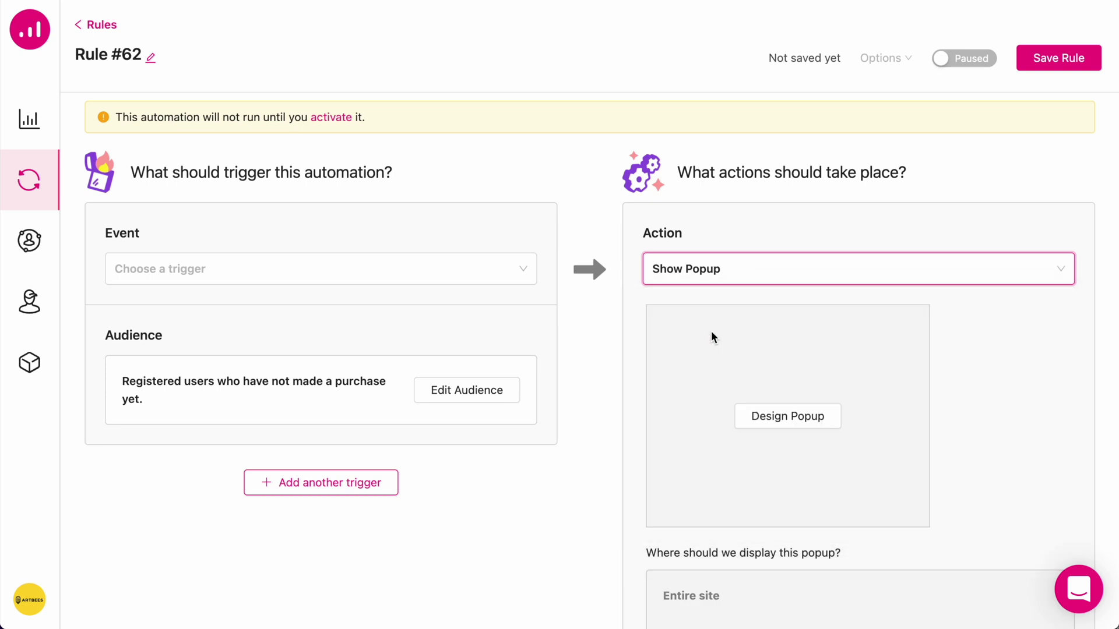
Step: Design the popup from the Coupon Discount 02 template on page 2 of the gallery
scroll(1028, 366, down, 1)
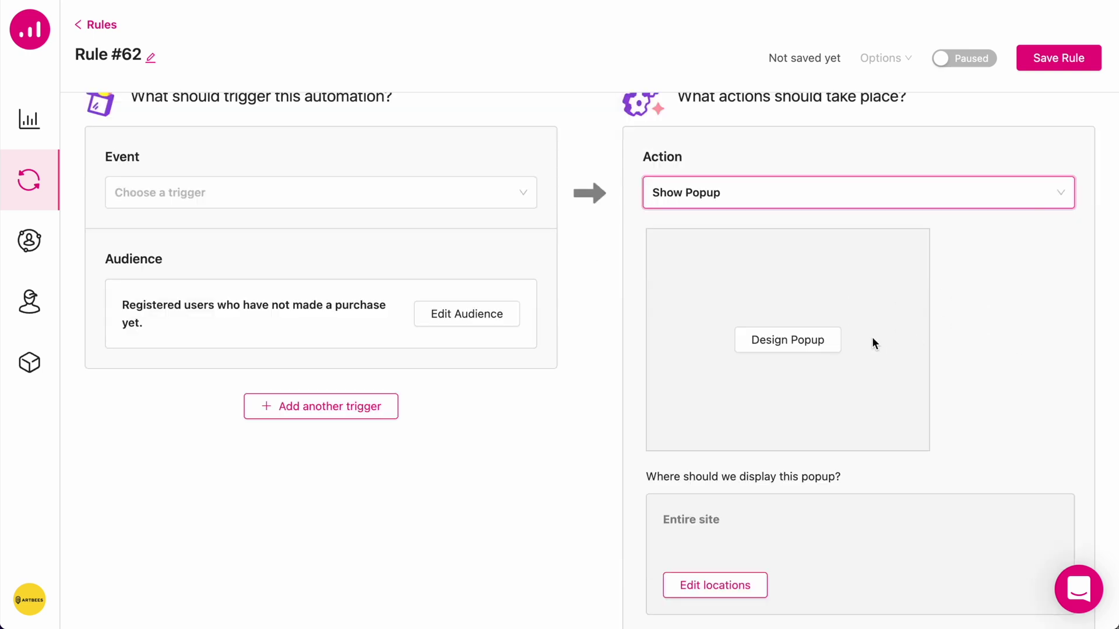
click(789, 342)
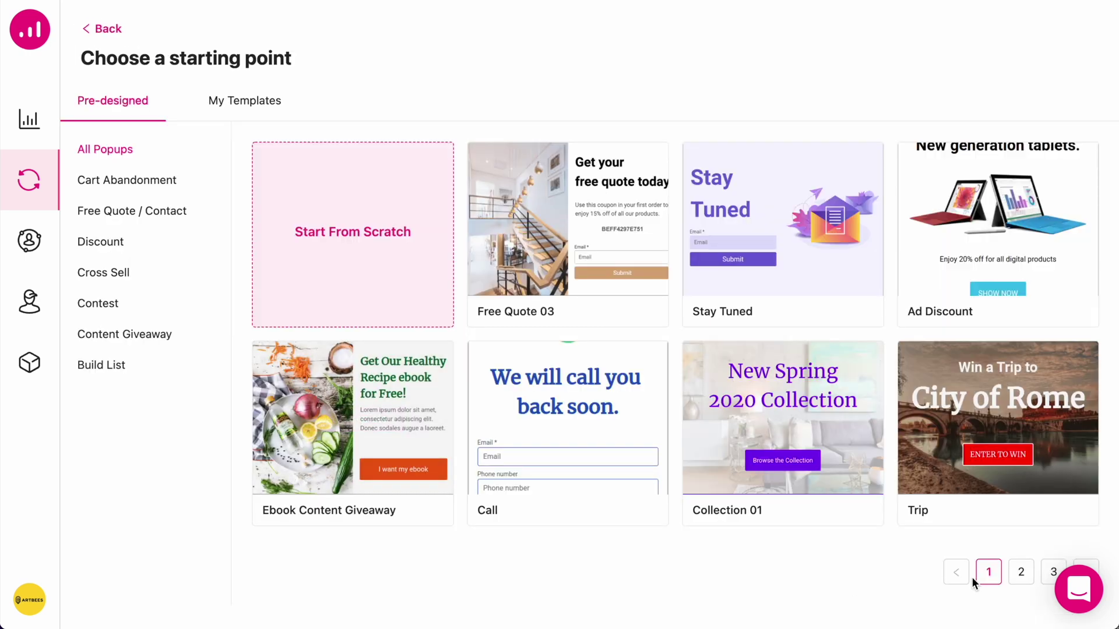
click(1021, 573)
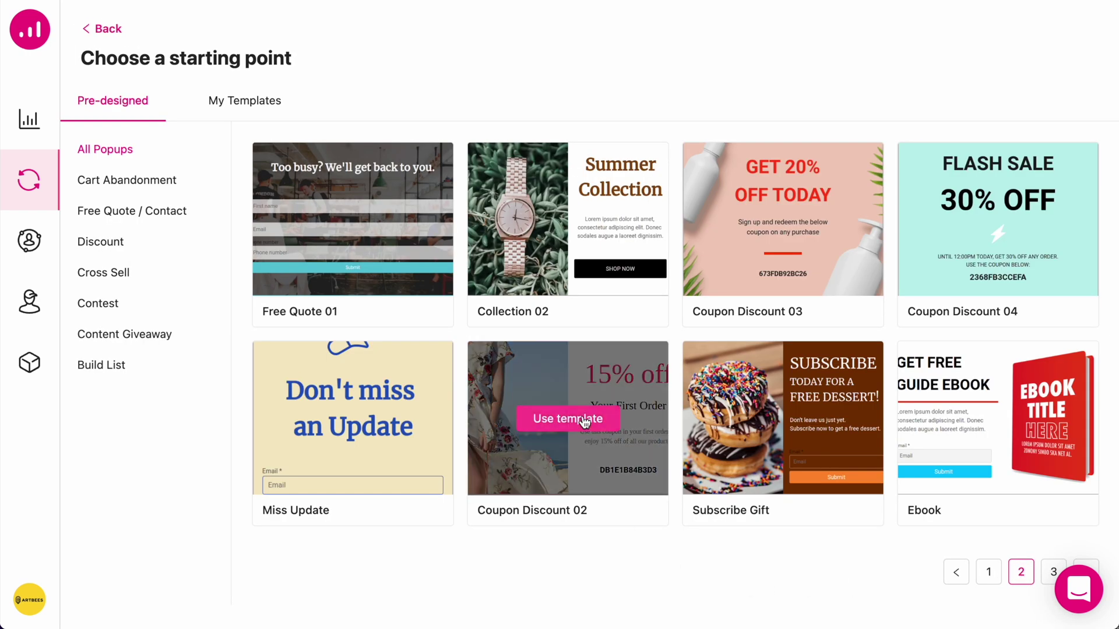
click(585, 419)
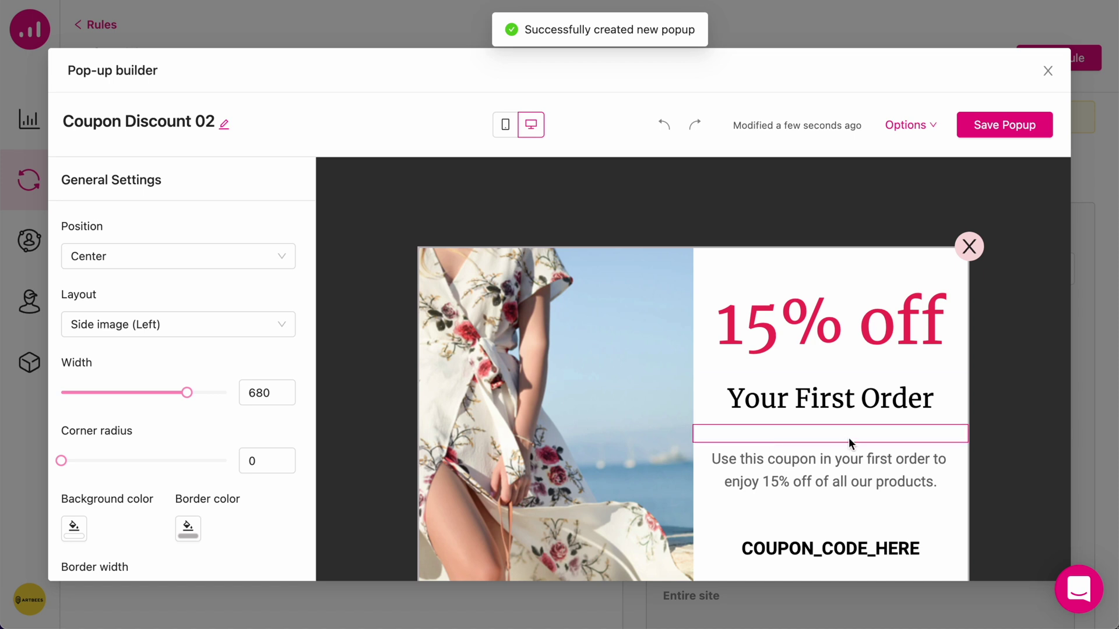
Step: Briefly change the headline's discount figure to 25%, then restore it to 15% off
scroll(922, 325, down, 2)
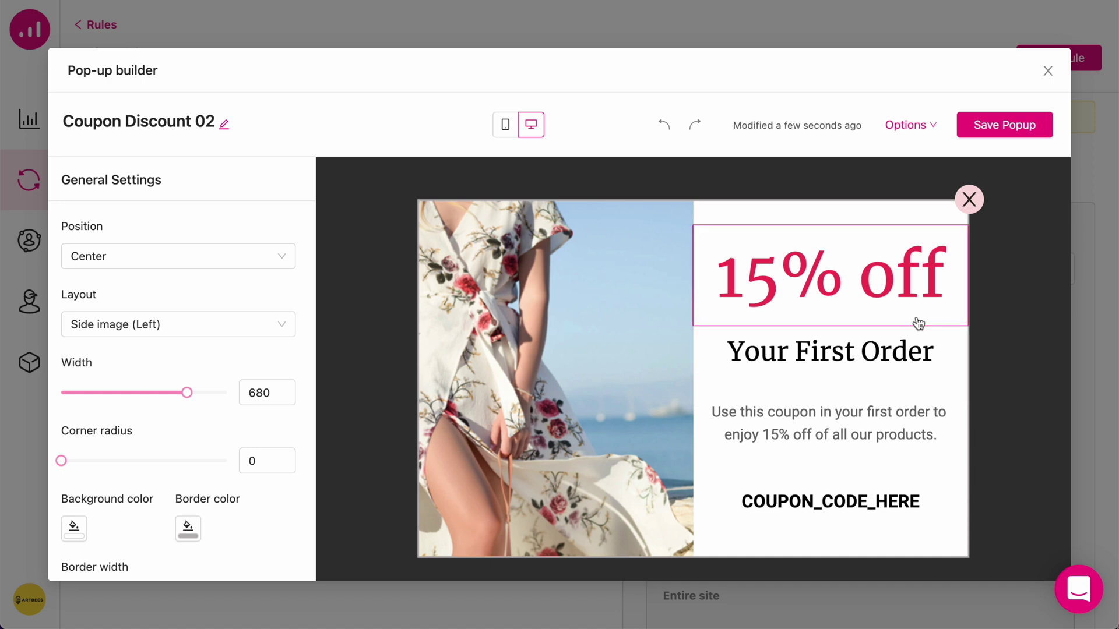
triple_click(743, 282)
click(743, 283)
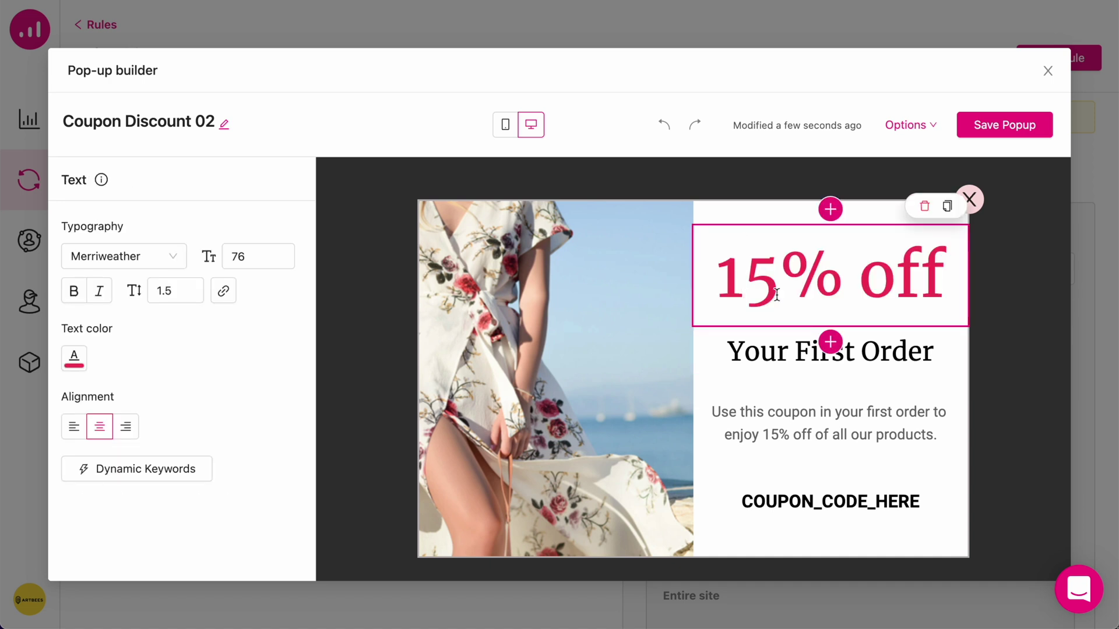
key(BackSpace)
text(2)
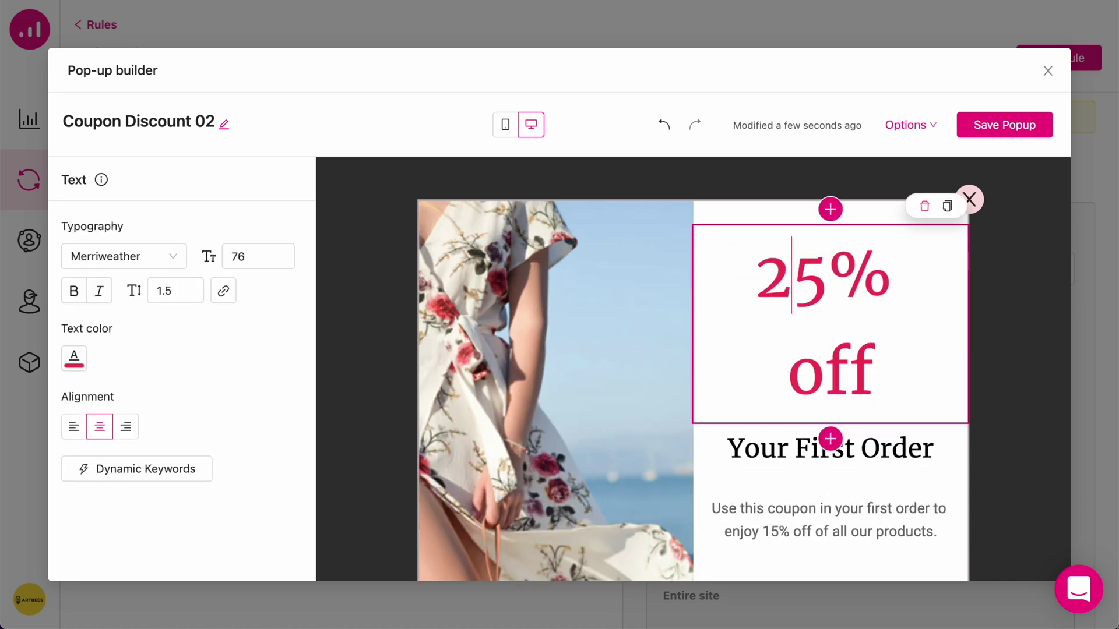
key(BackSpace)
text(1)
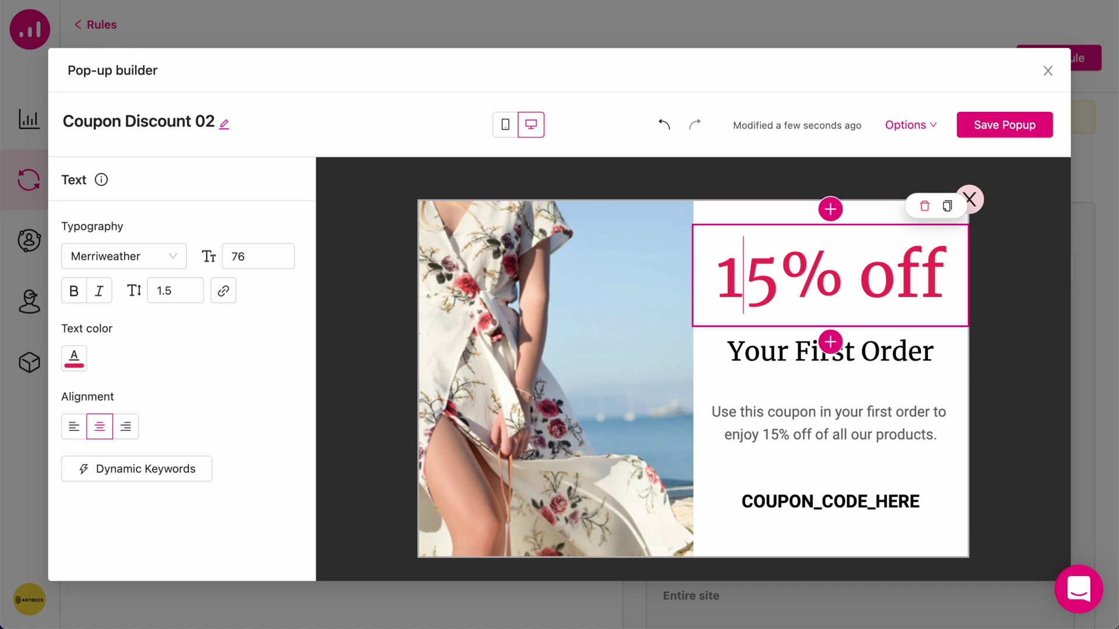
click(979, 370)
Step: Make the Your First Order heading 30 px and orange, then save the popup
click(830, 350)
double_click(262, 256)
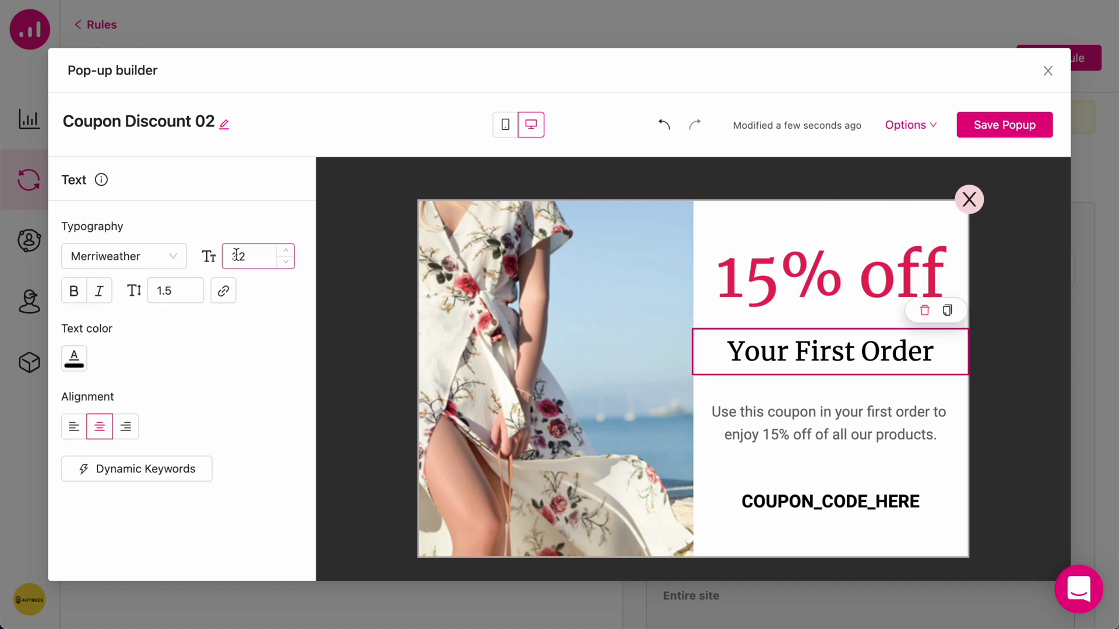
text(26)
click(290, 251)
click(74, 358)
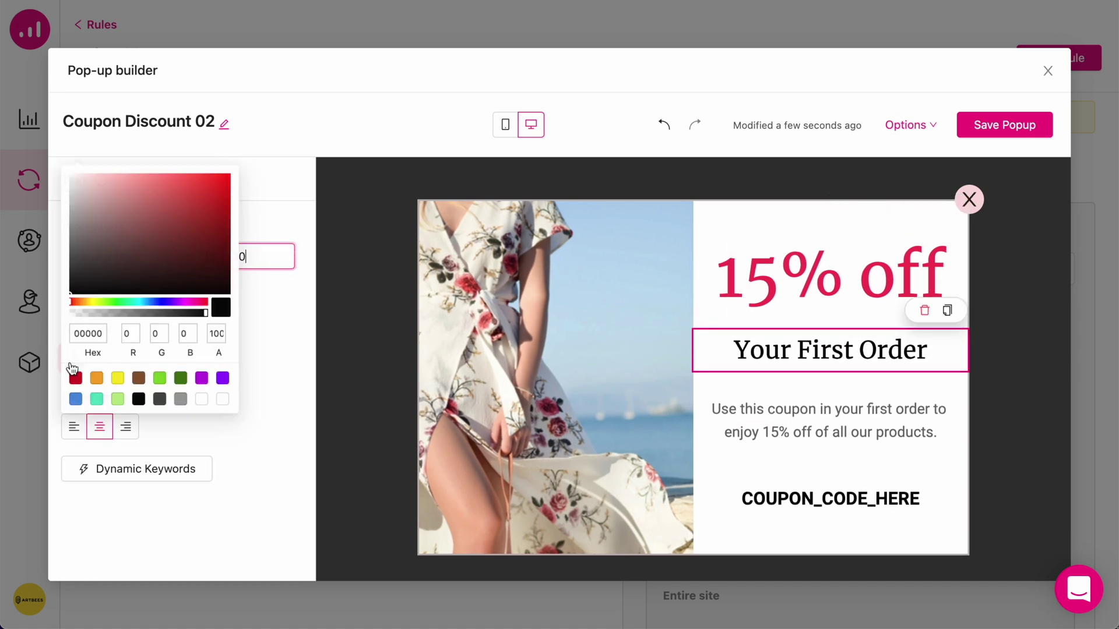
click(180, 230)
click(225, 179)
click(97, 378)
click(267, 418)
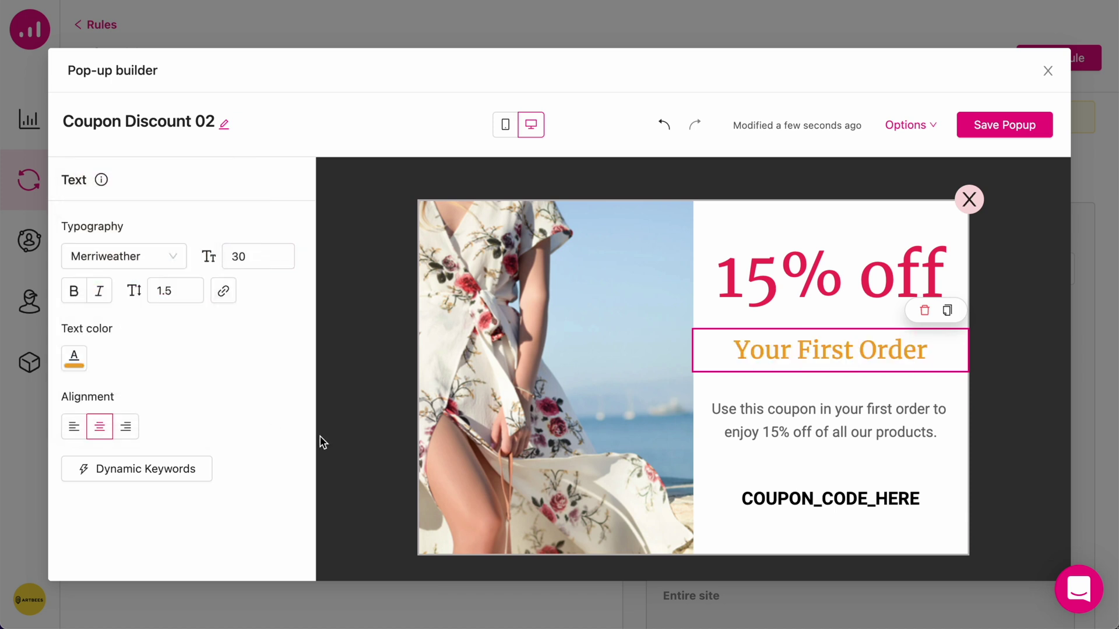
click(830, 388)
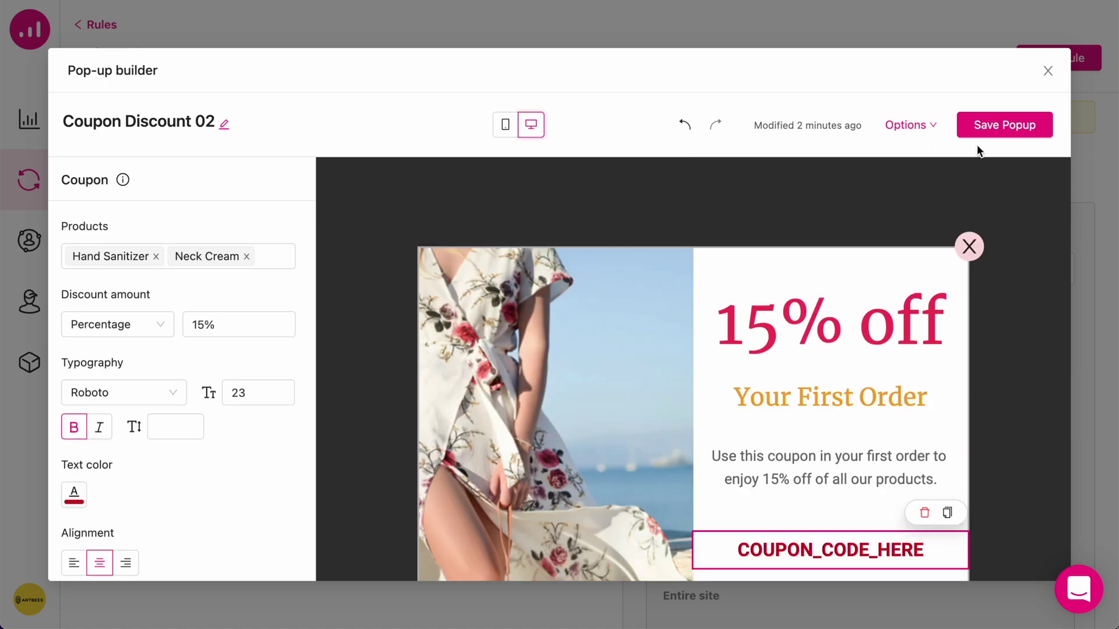
click(1017, 130)
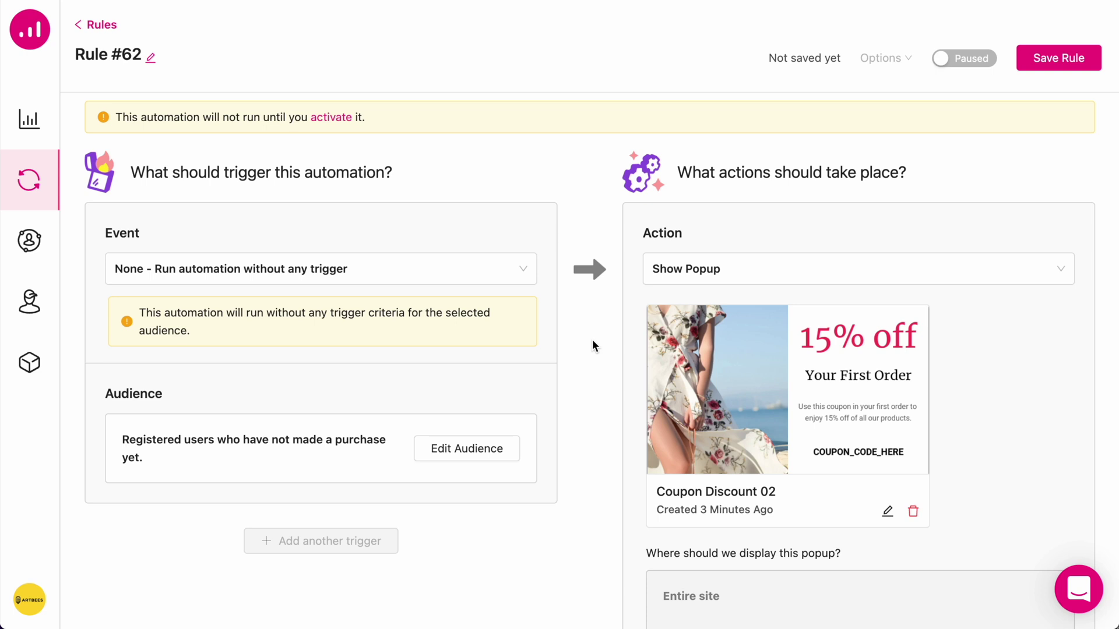
Step: Scroll down through Rule #62's settings
scroll(606, 391, down, 5)
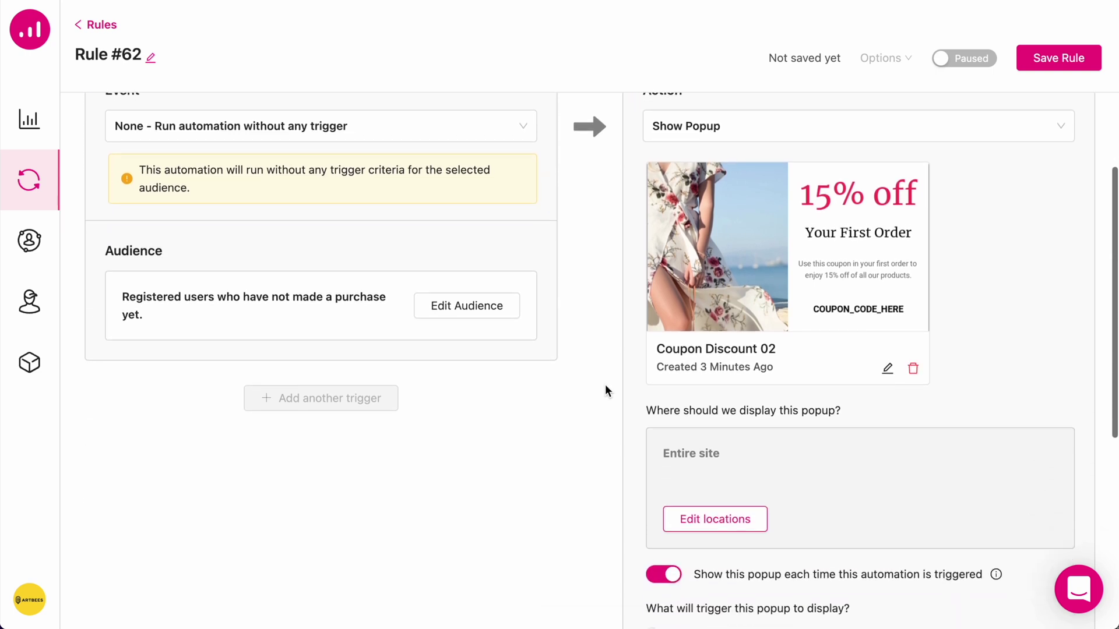
scroll(605, 390, down, 3)
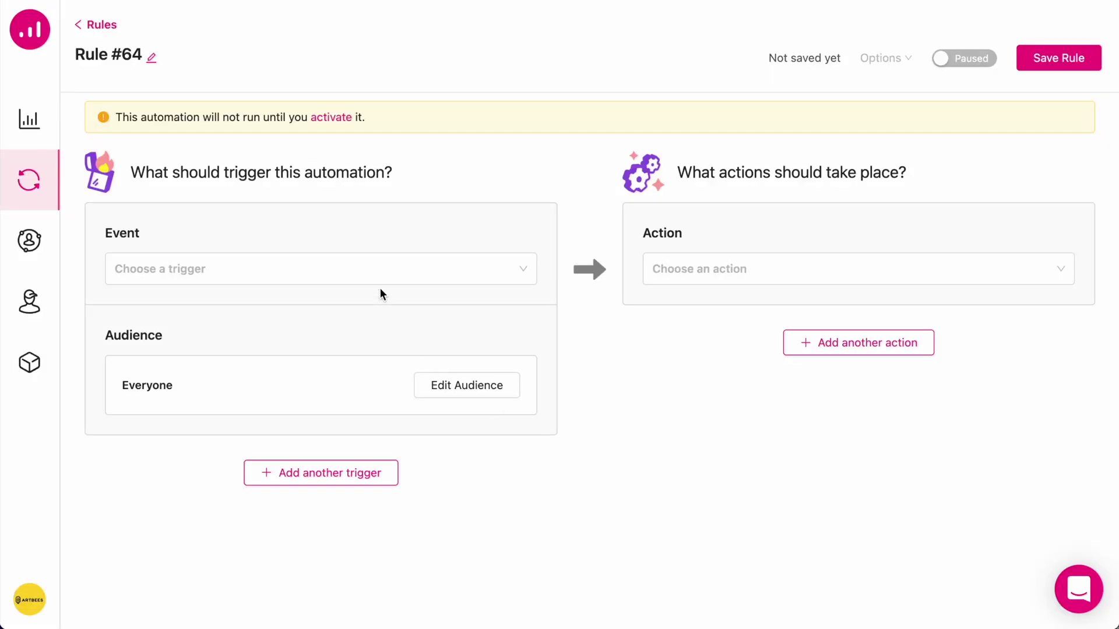
Step: Set the trigger to Traffic Source, matching the referring domain appsumo.com
click(384, 271)
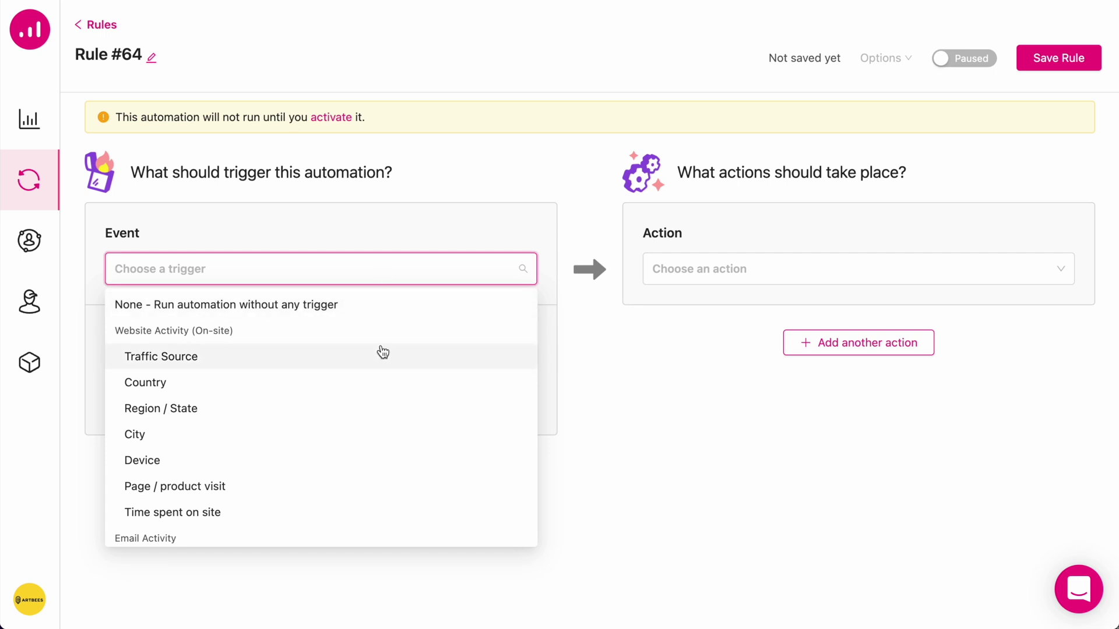
click(368, 358)
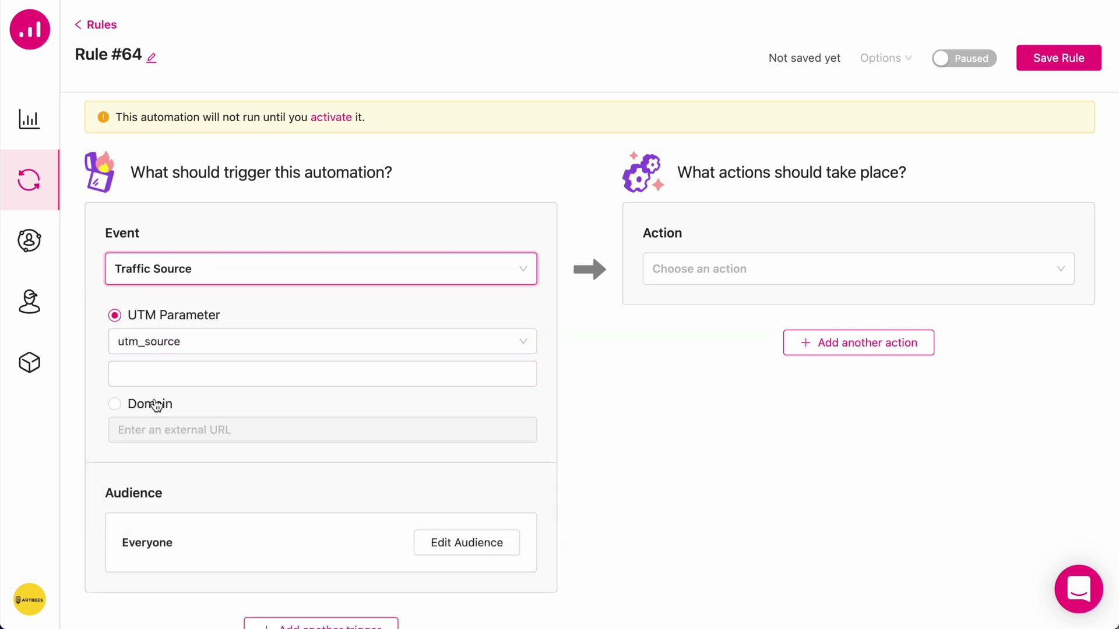
click(113, 408)
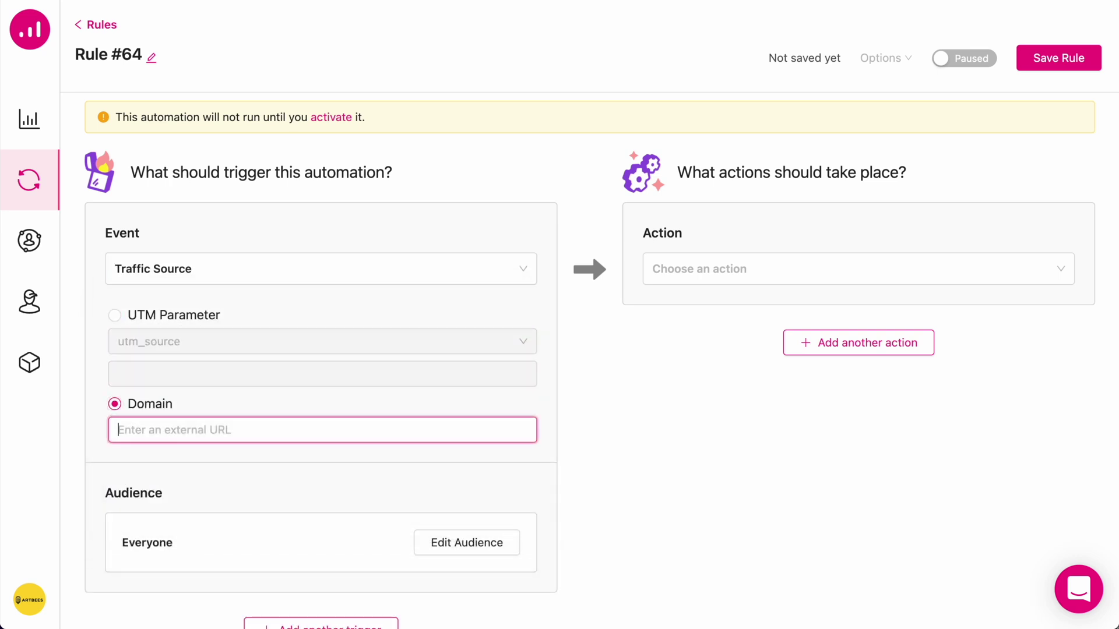
text(appsumo.com)
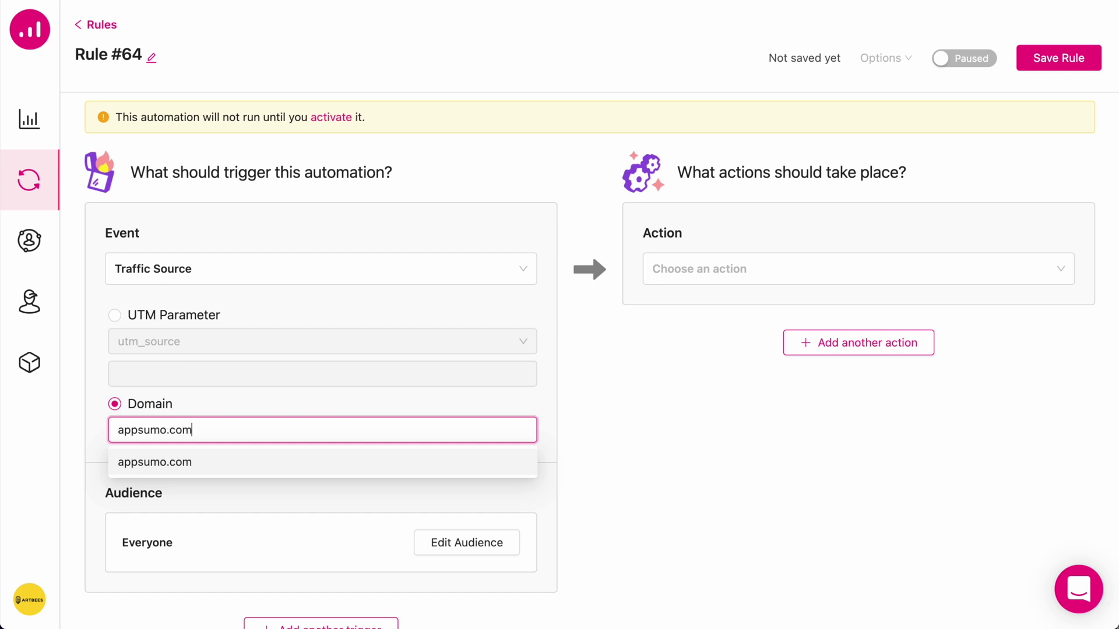
click(170, 469)
click(583, 434)
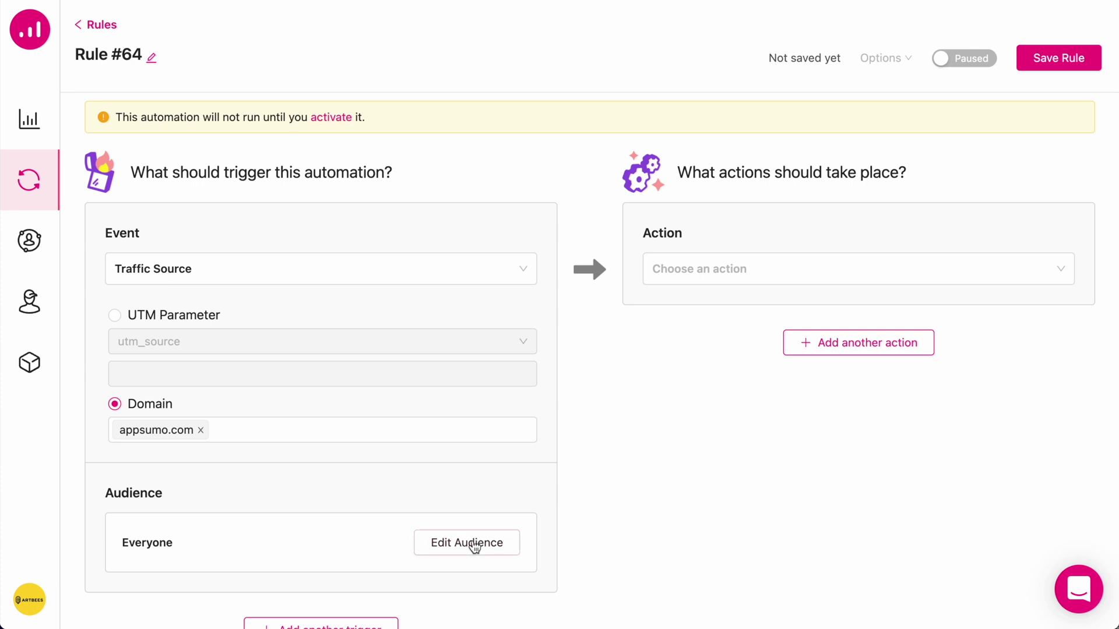
Step: Set the action to Personalize page on 36674 Landing and create the personalization
click(839, 265)
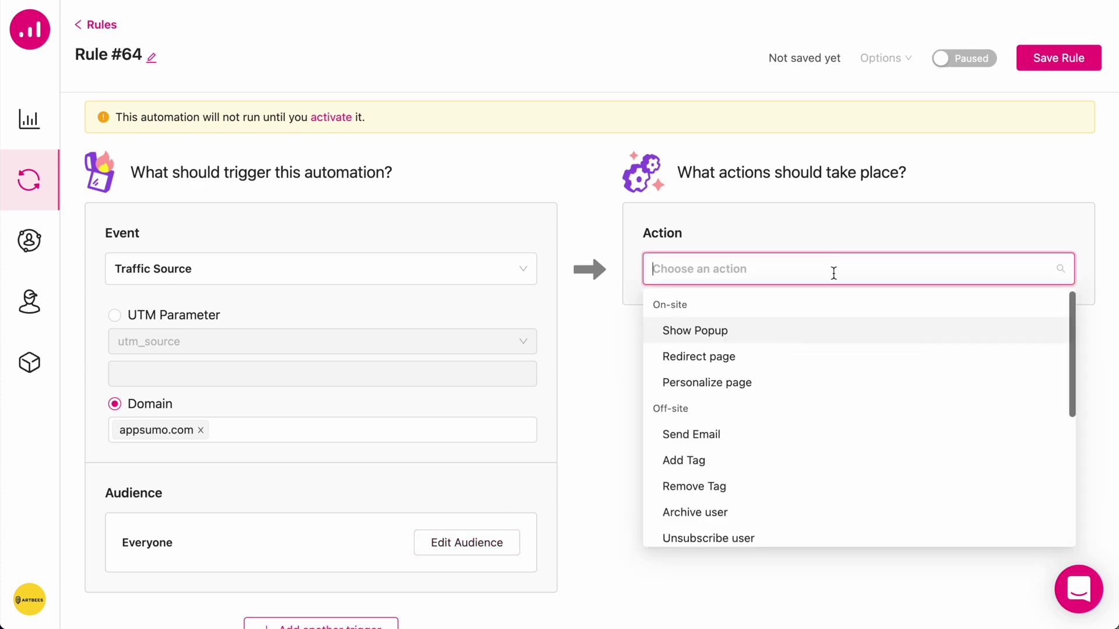
click(758, 382)
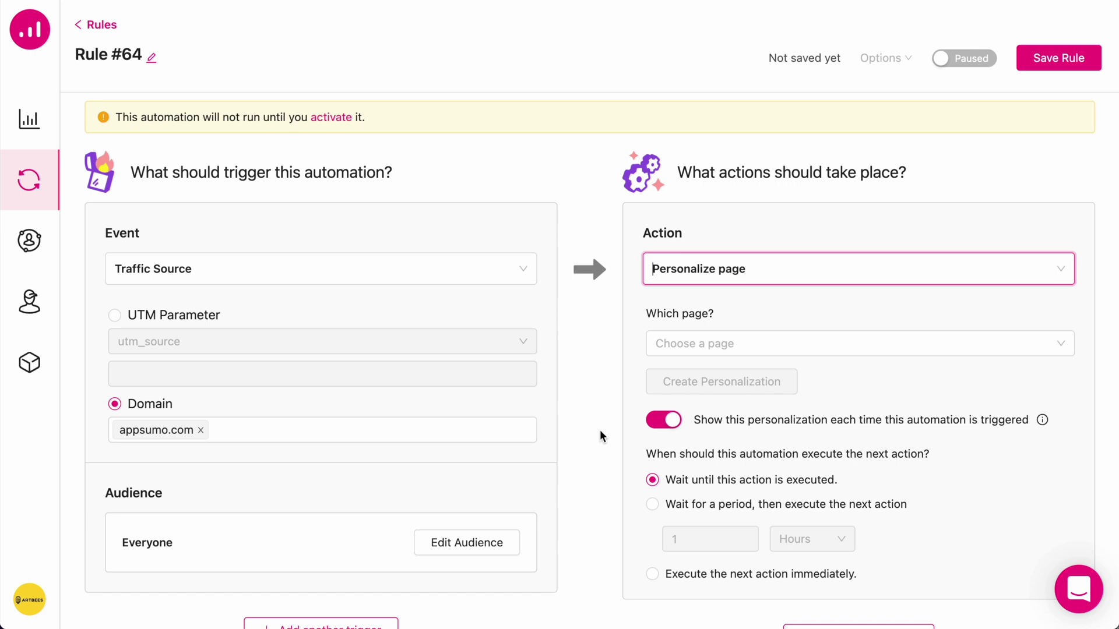
click(685, 344)
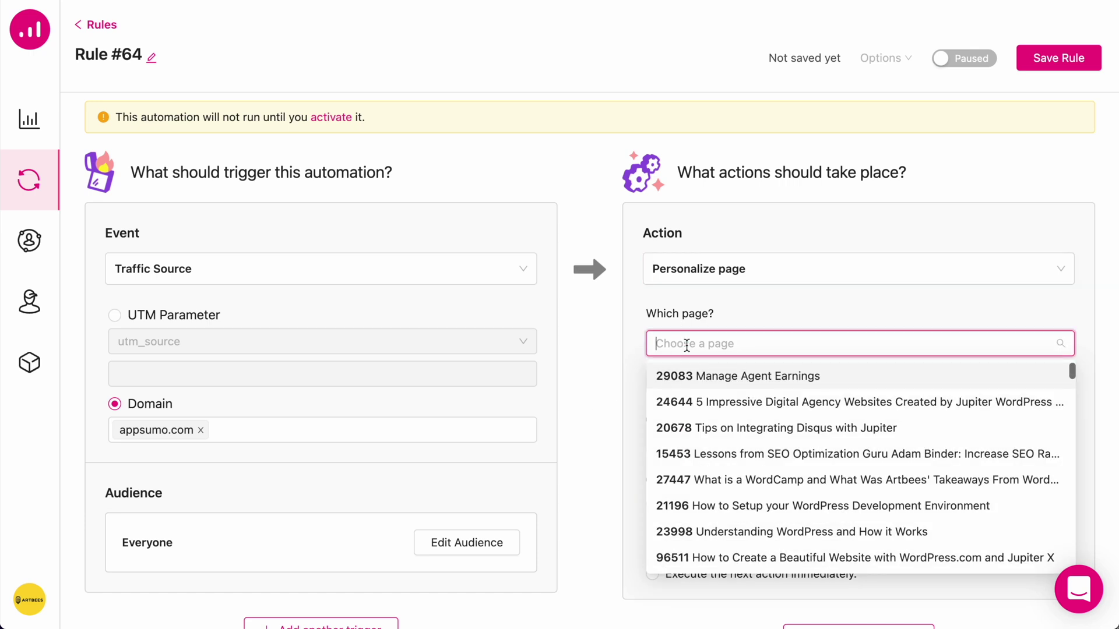
text(landin)
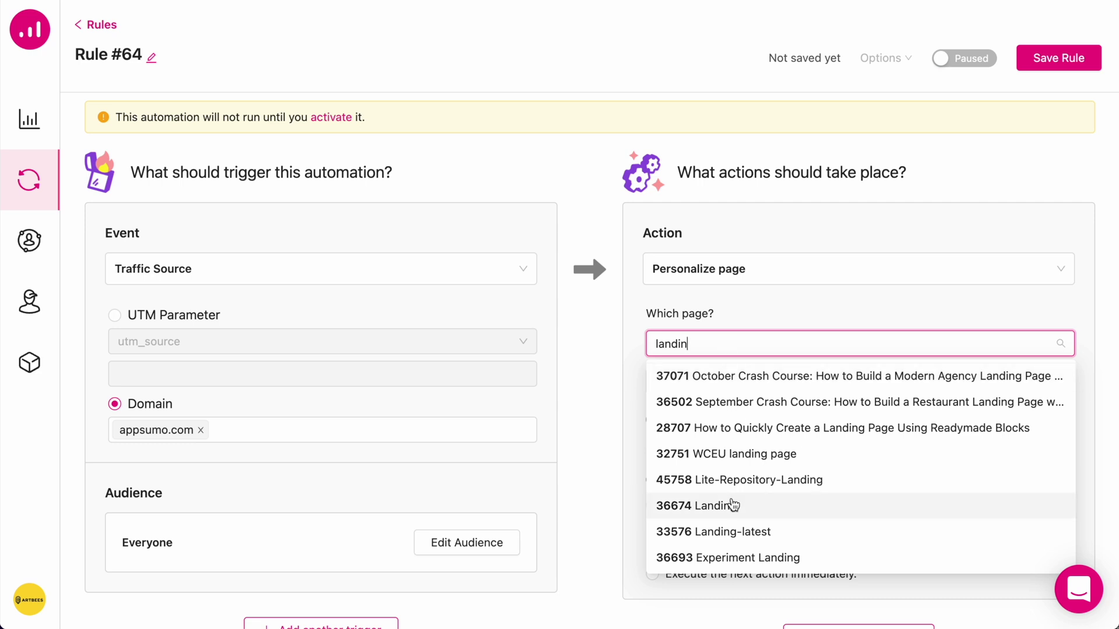
click(731, 505)
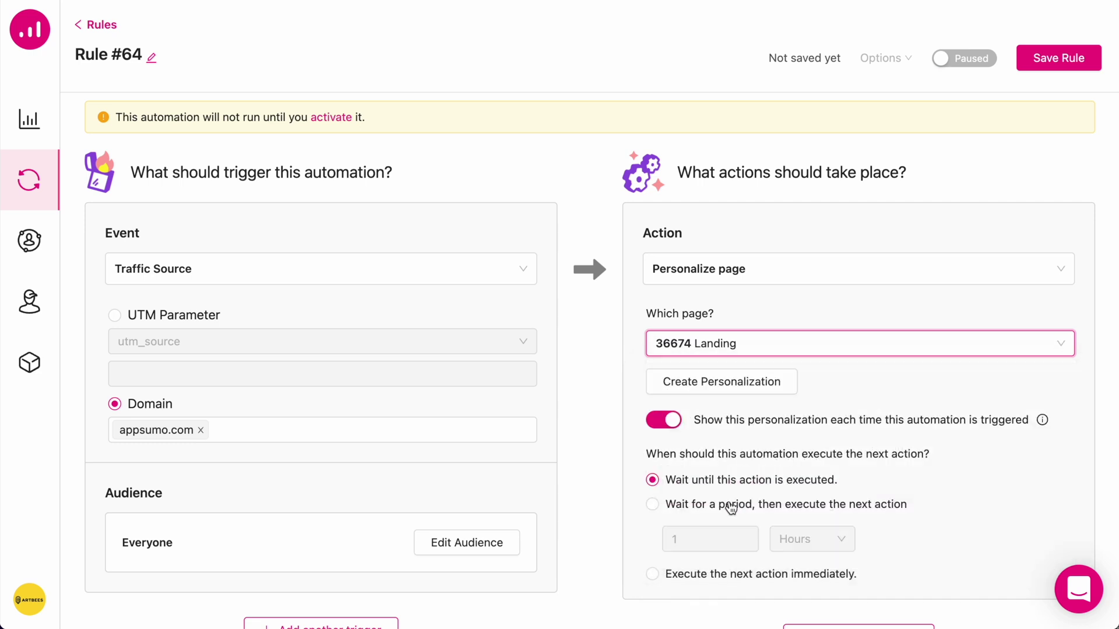
click(676, 386)
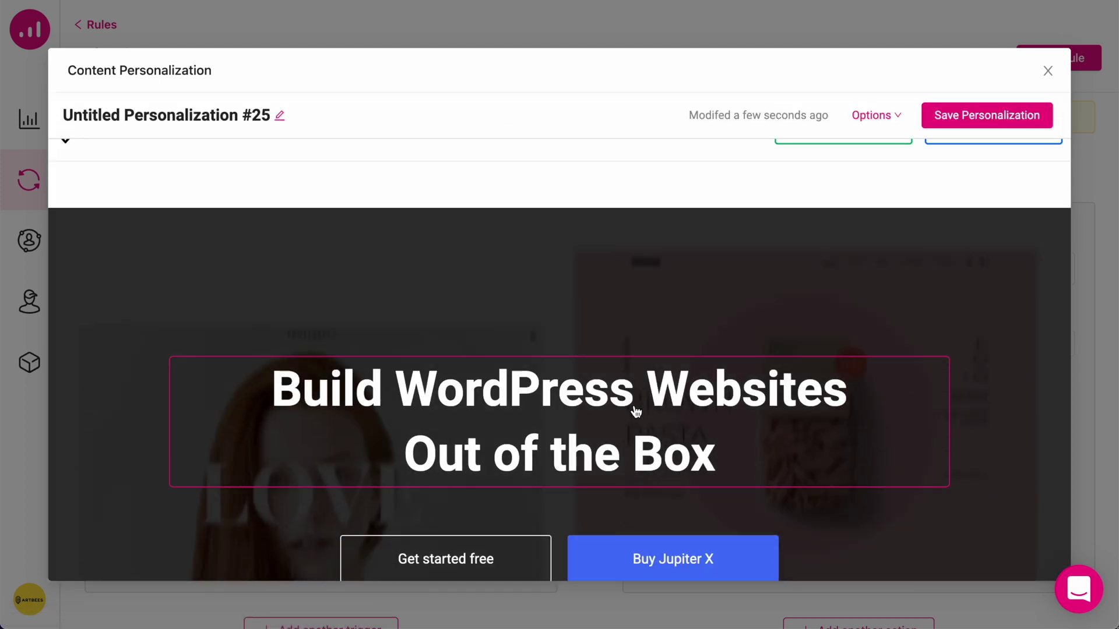
Step: Change the hero headline text to 'Hello Sumoling!'
scroll(641, 392, down, 2)
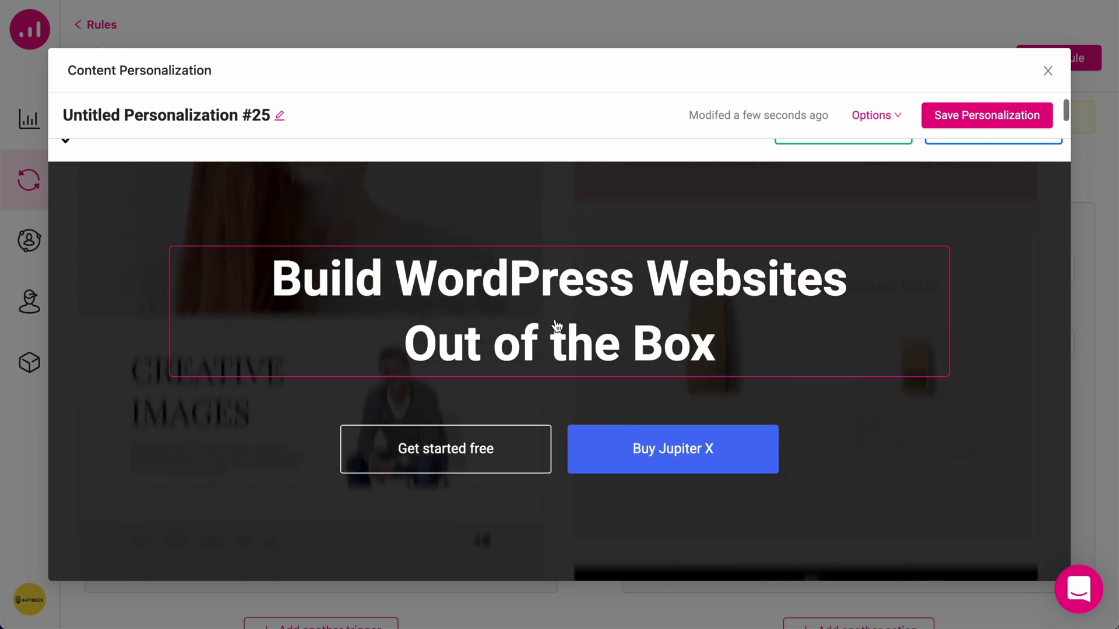
click(555, 319)
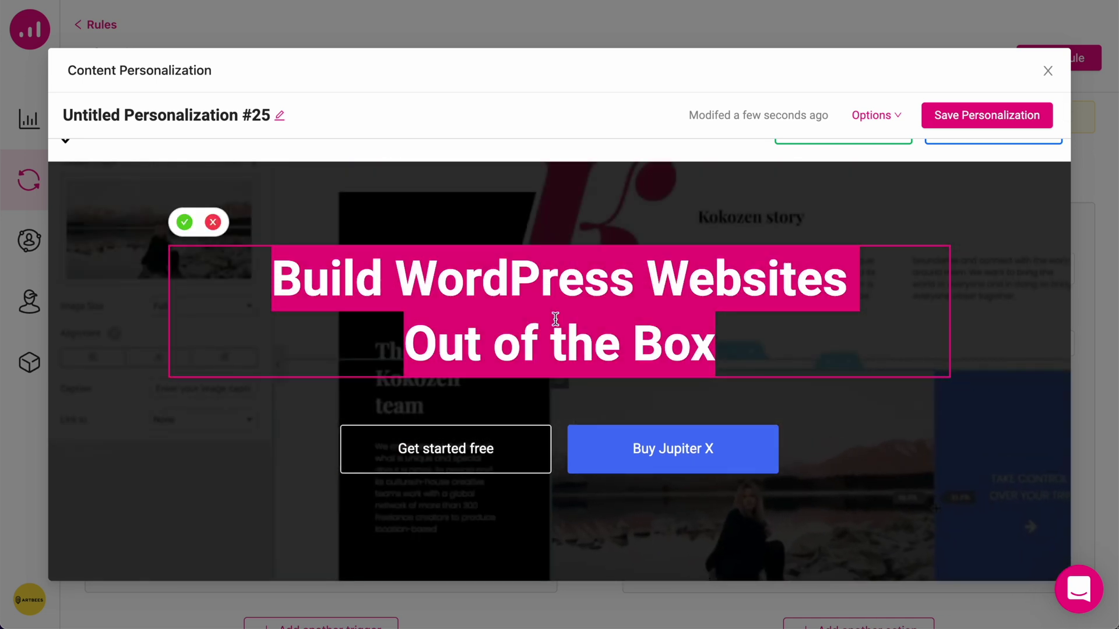
text(Hello Sumoling!)
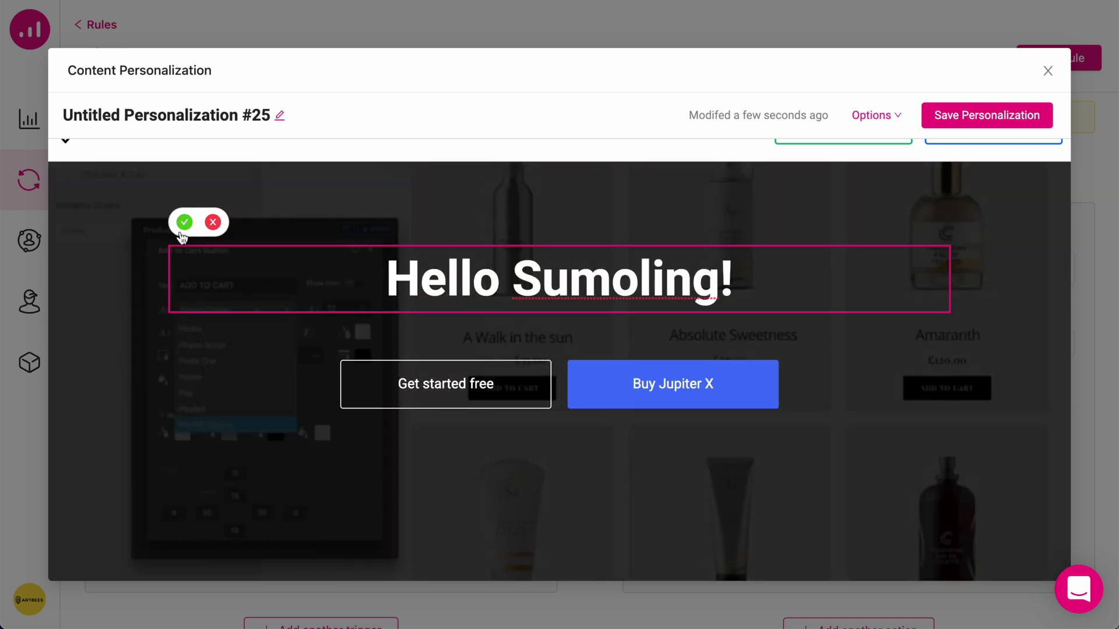
click(184, 222)
Step: Start inserting a new element above the Jupiter X headline
scroll(231, 345, down, 3)
scroll(231, 348, down, 3)
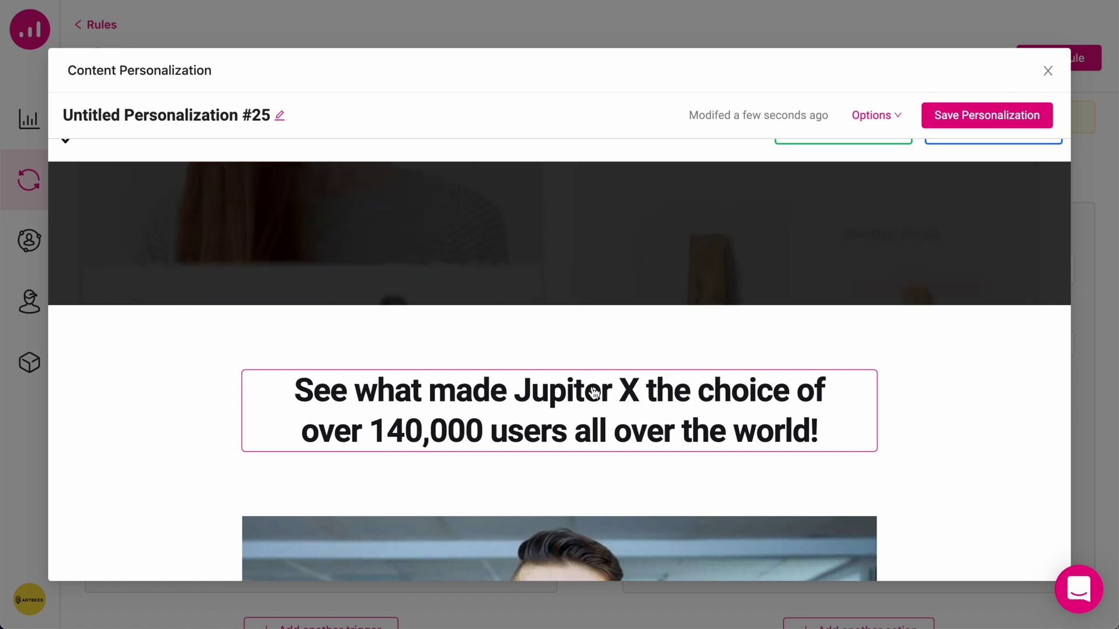
mouse_move(585, 373)
click(561, 352)
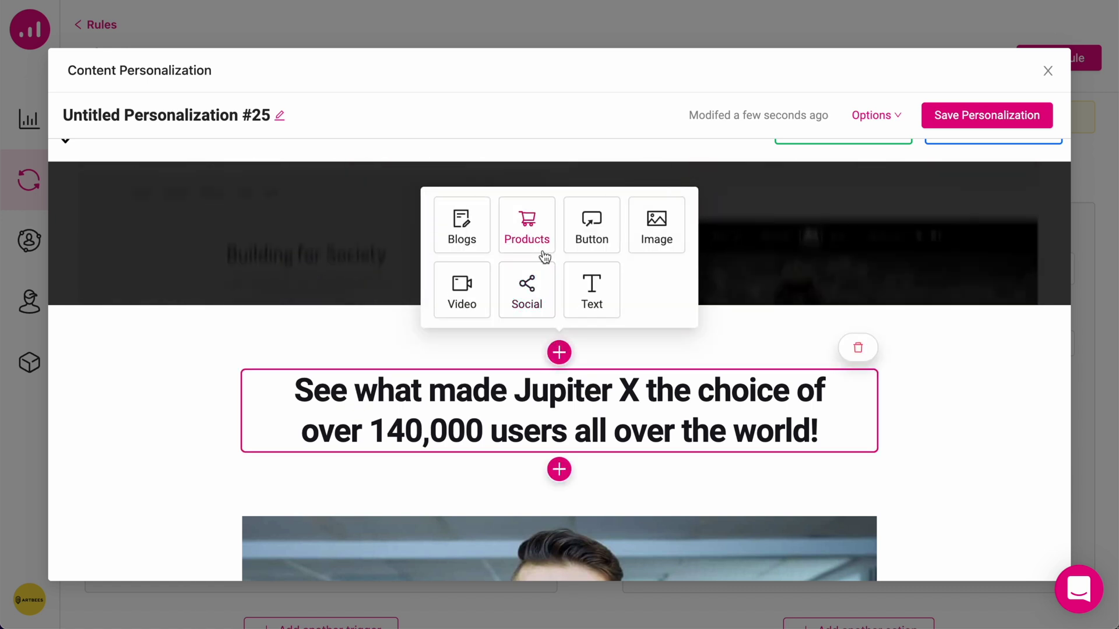
Step: Add a Products block showing 3 Discounted Products in 3 columns
click(528, 233)
scroll(567, 392, down, 2)
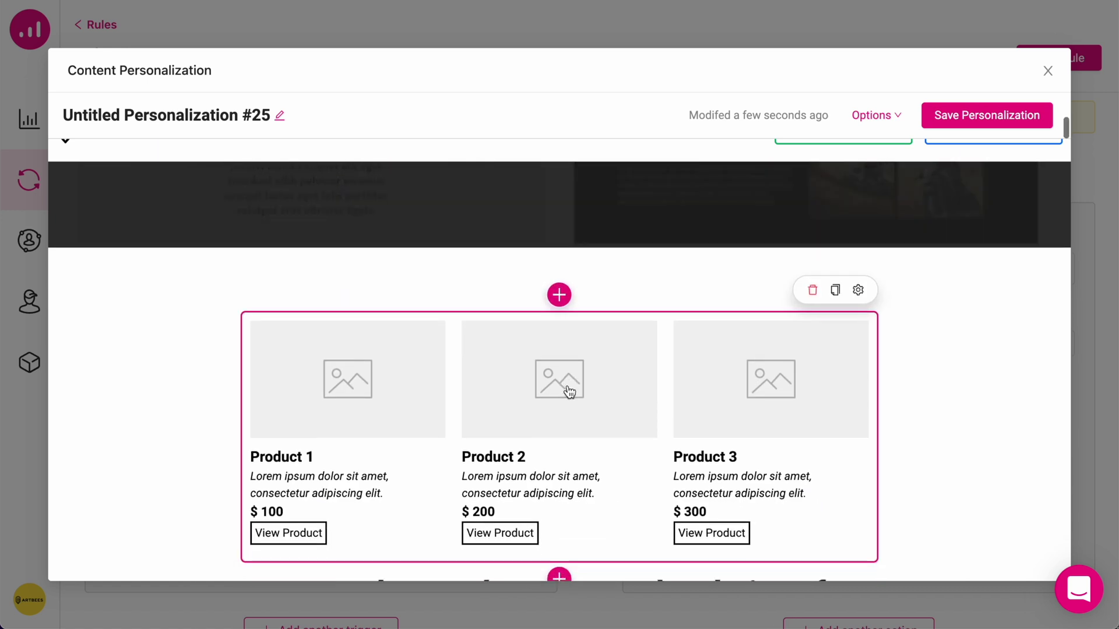
click(858, 246)
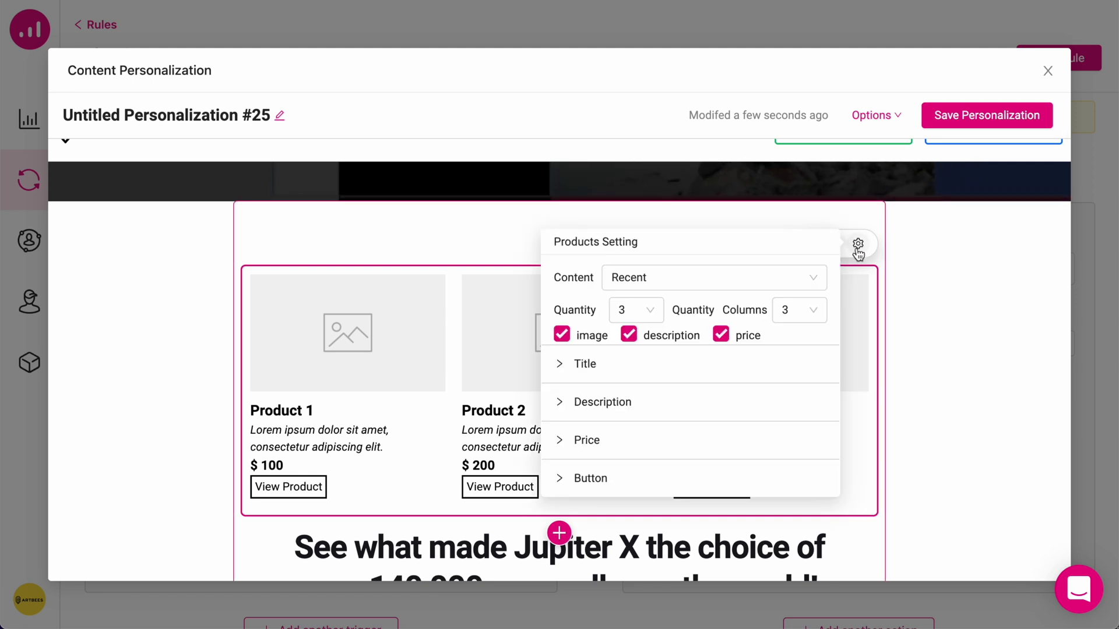
click(676, 284)
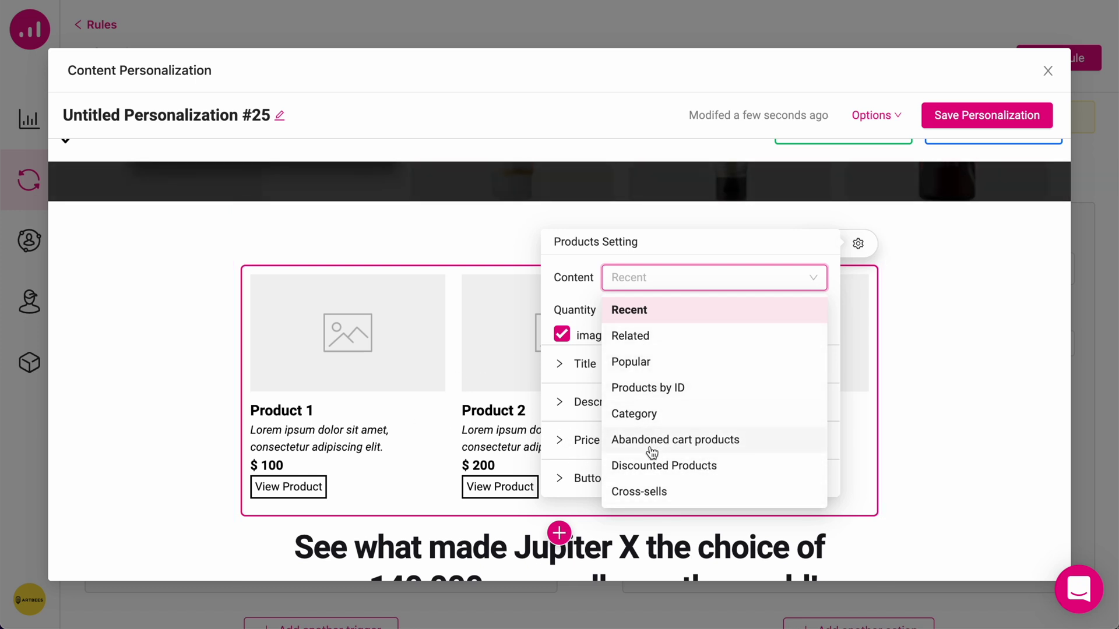
click(657, 466)
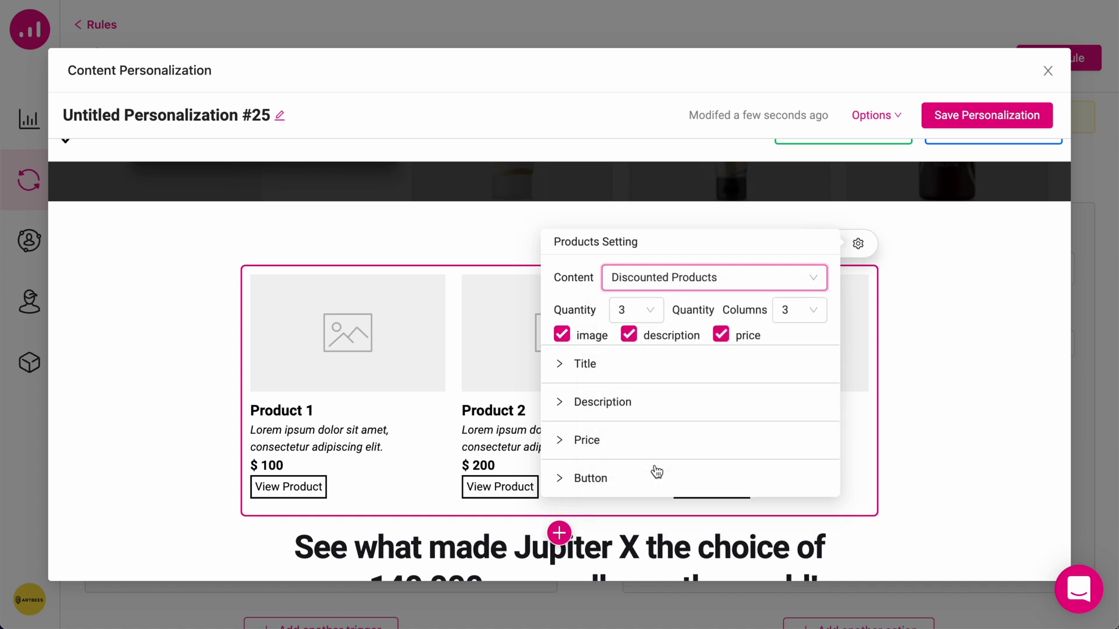
click(653, 317)
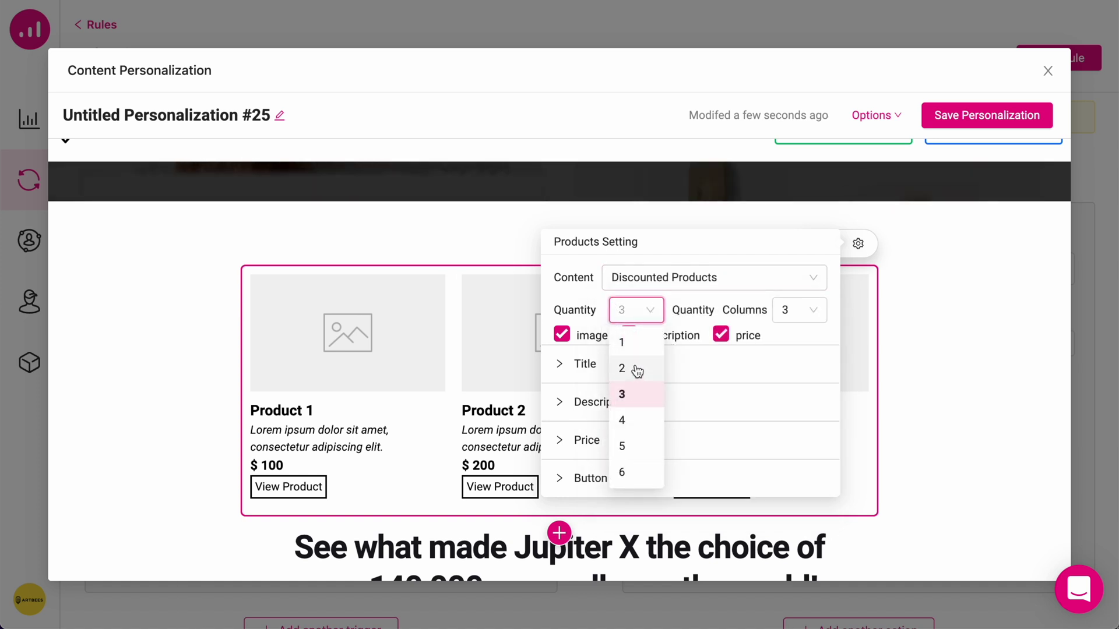
click(637, 369)
click(653, 315)
click(637, 391)
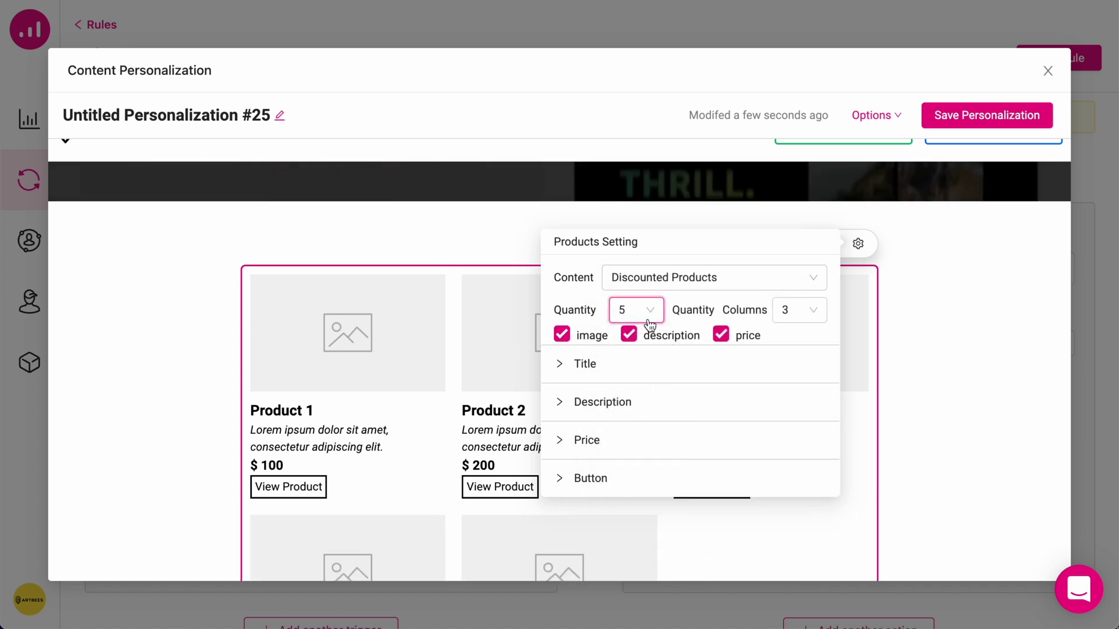
click(808, 314)
click(785, 392)
Step: Set the product titles to size 24 in teal and close the block settings
scroll(670, 344, down, 1)
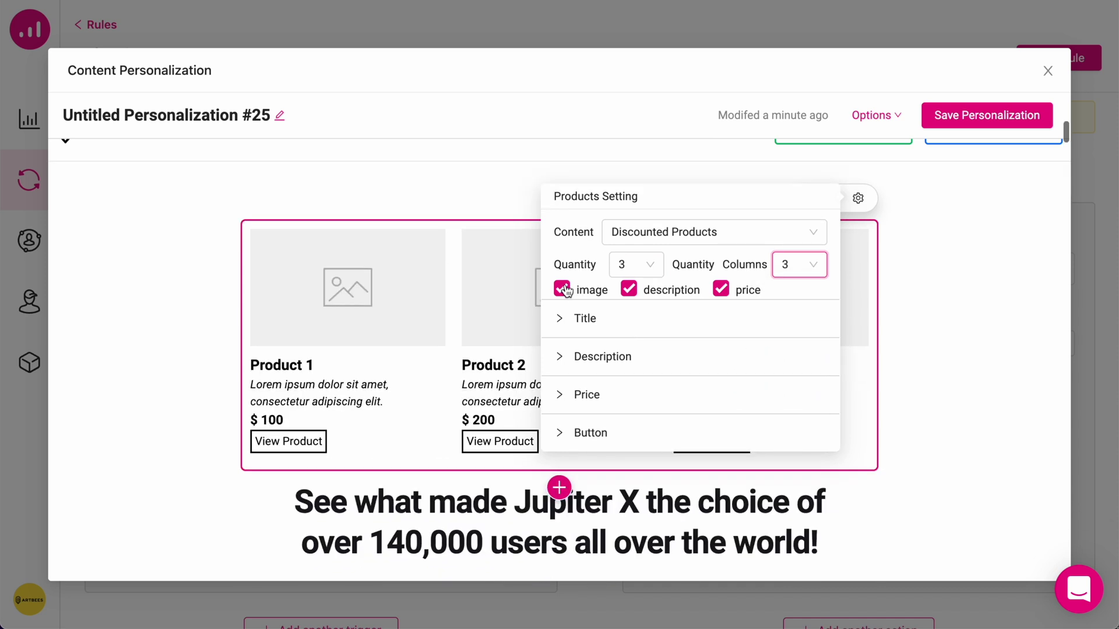
click(705, 318)
click(729, 353)
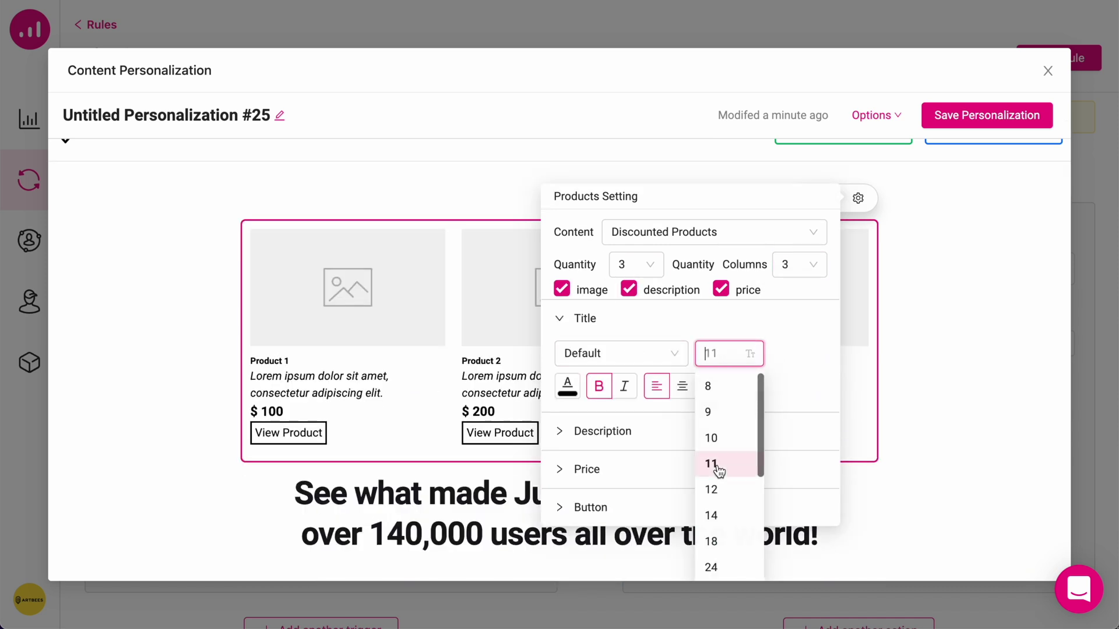
click(714, 567)
click(568, 386)
click(653, 326)
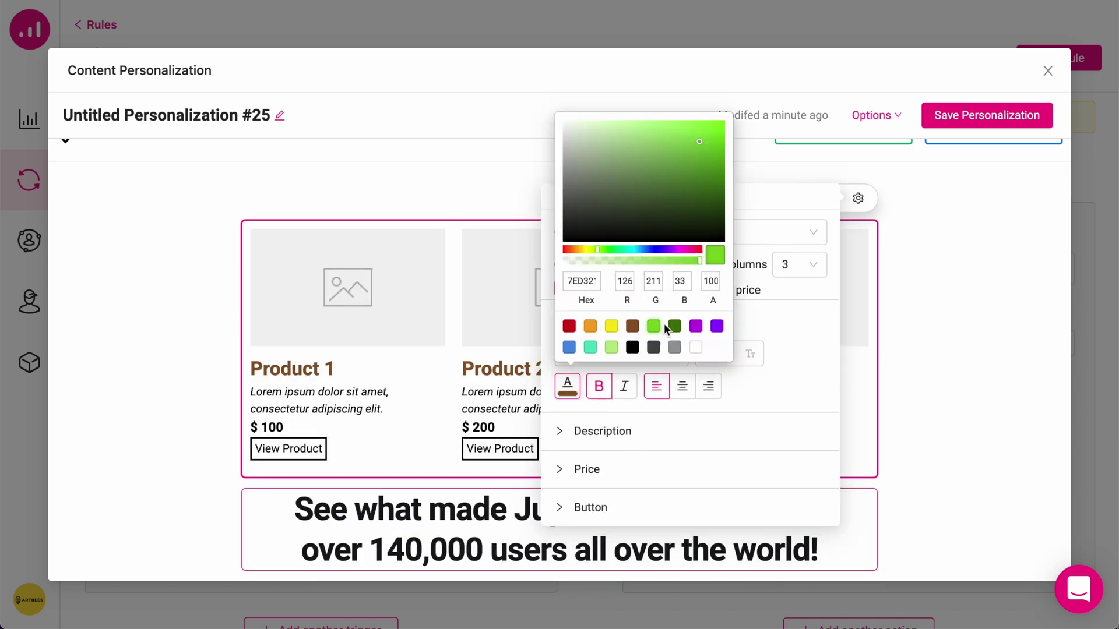
click(589, 347)
click(630, 469)
scroll(736, 374, down, 1)
scroll(981, 362, up, 1)
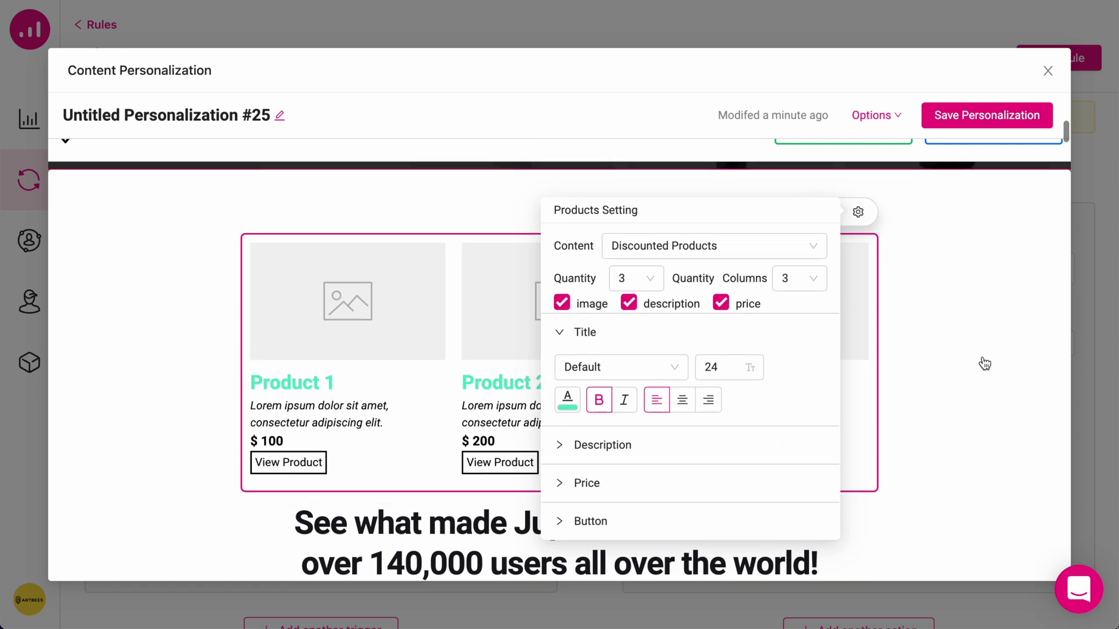
click(985, 364)
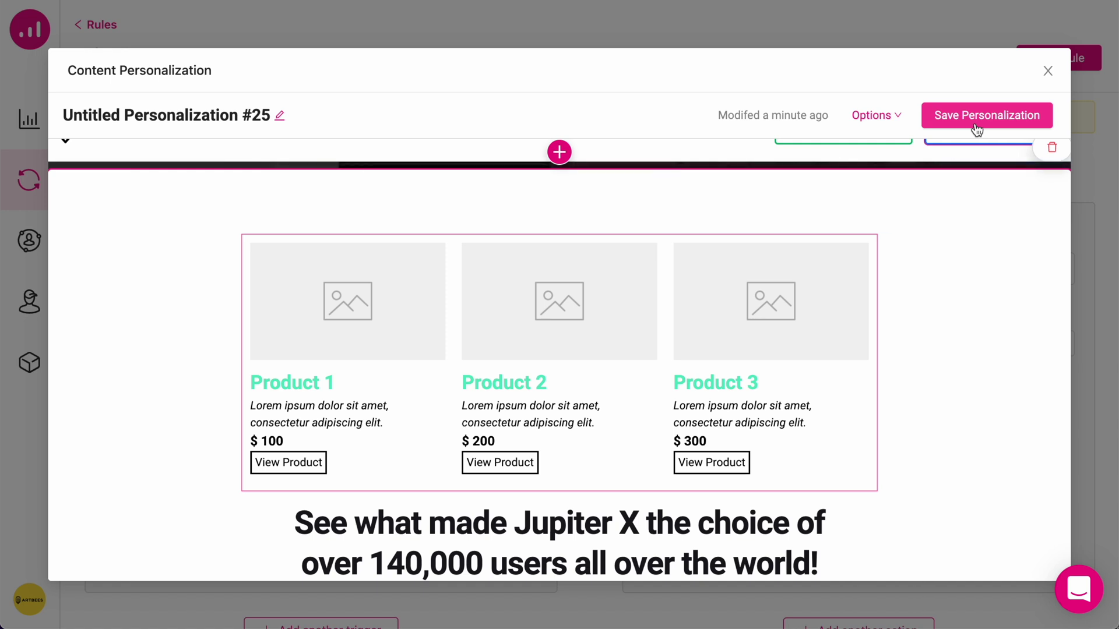
scroll(882, 280, up, 7)
scroll(877, 292, up, 1)
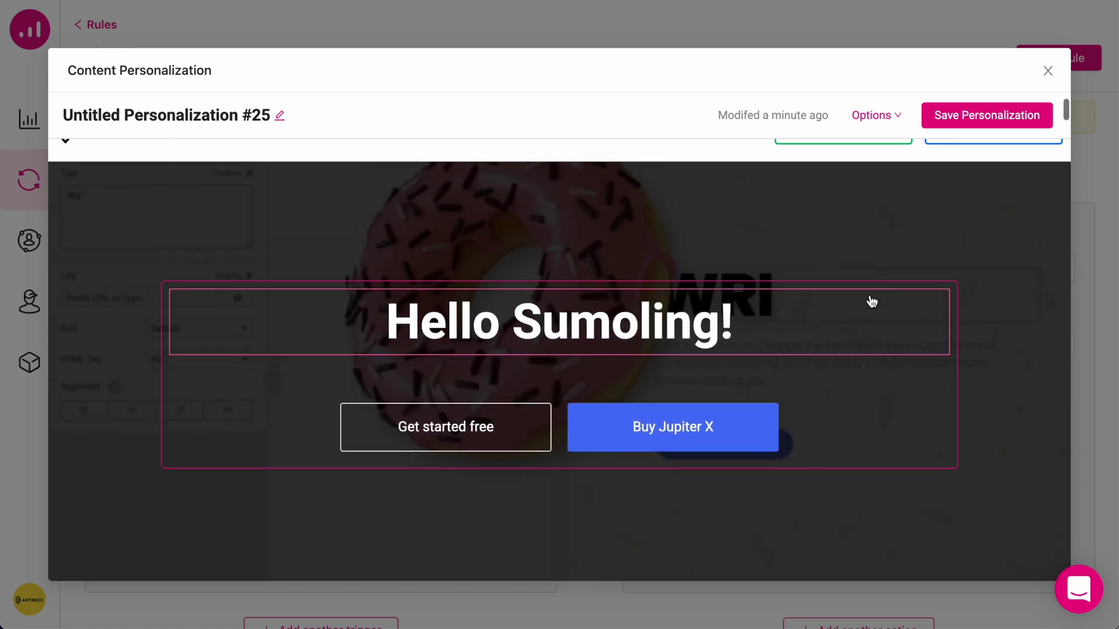